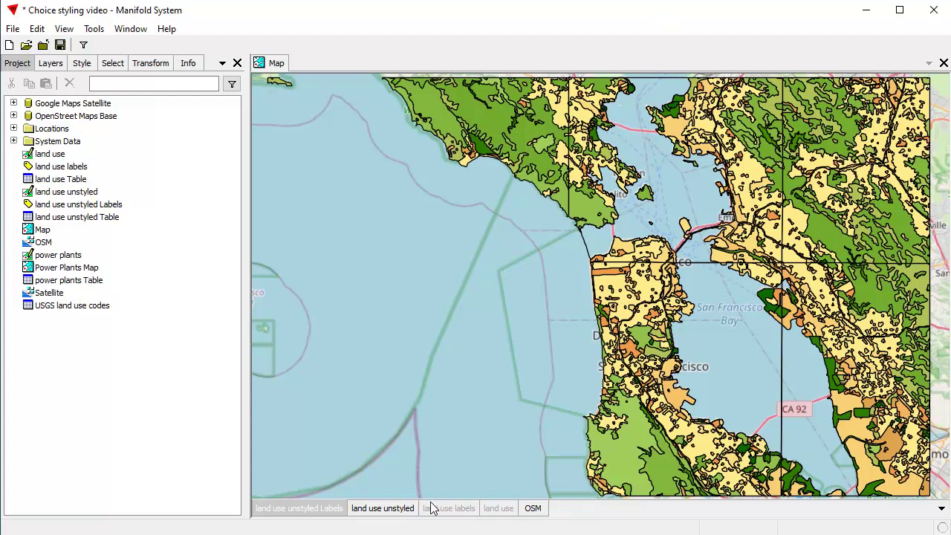
Make land use unstyled the active layer and view the map at the saved location LULC detail.
click(381, 511)
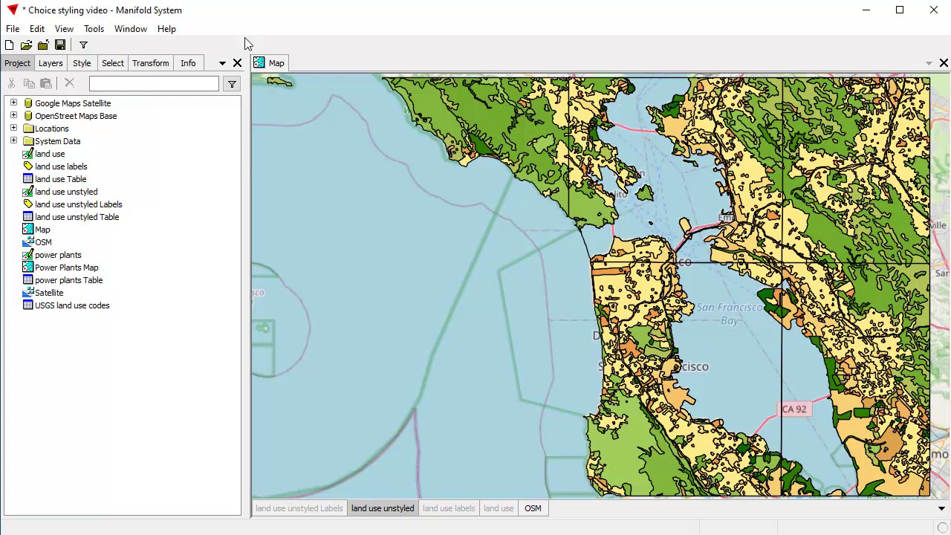
click(277, 62)
click(212, 45)
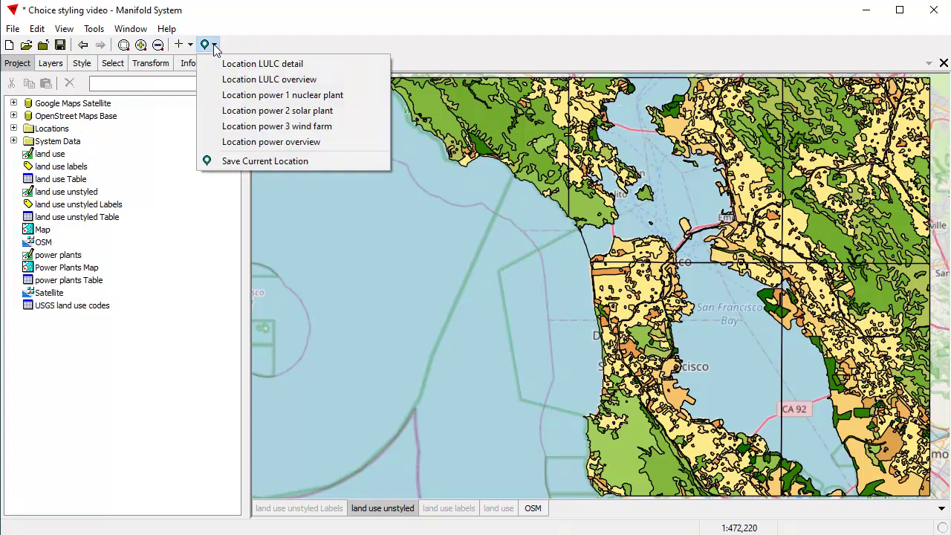
click(263, 65)
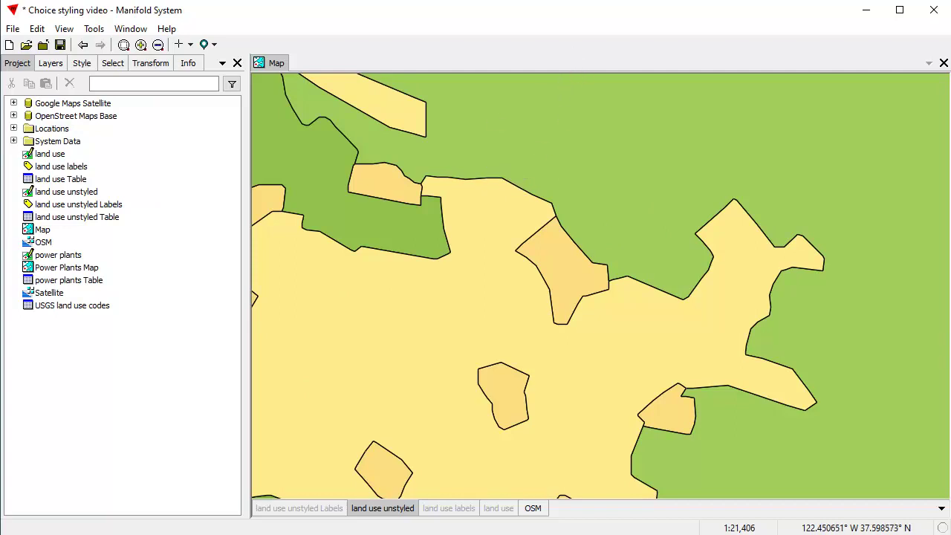
Toggle selection of the large yellow area matching record 211 in the land use unstyled Table, and look up its code in USGS land use codes.
drag(842, 100, 190, 147)
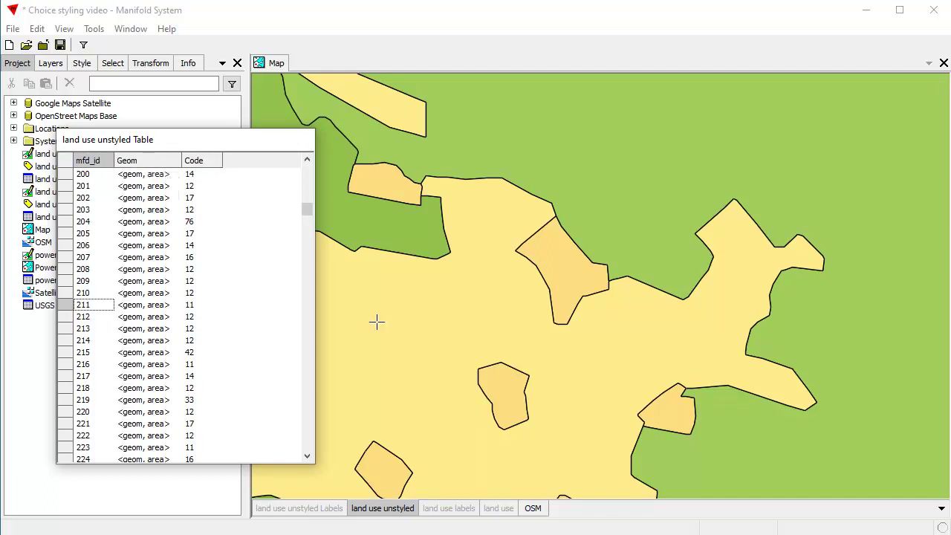
click(420, 324)
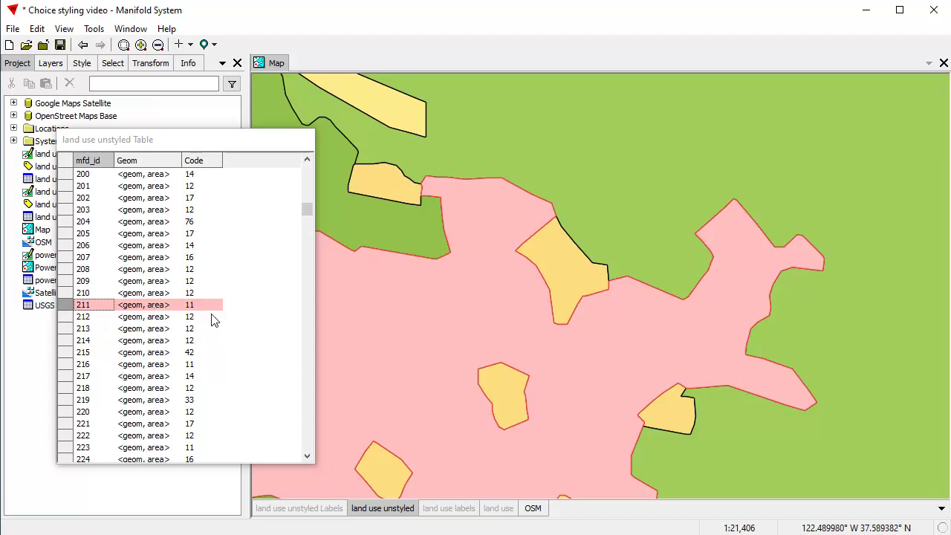
ctrl+click(367, 316)
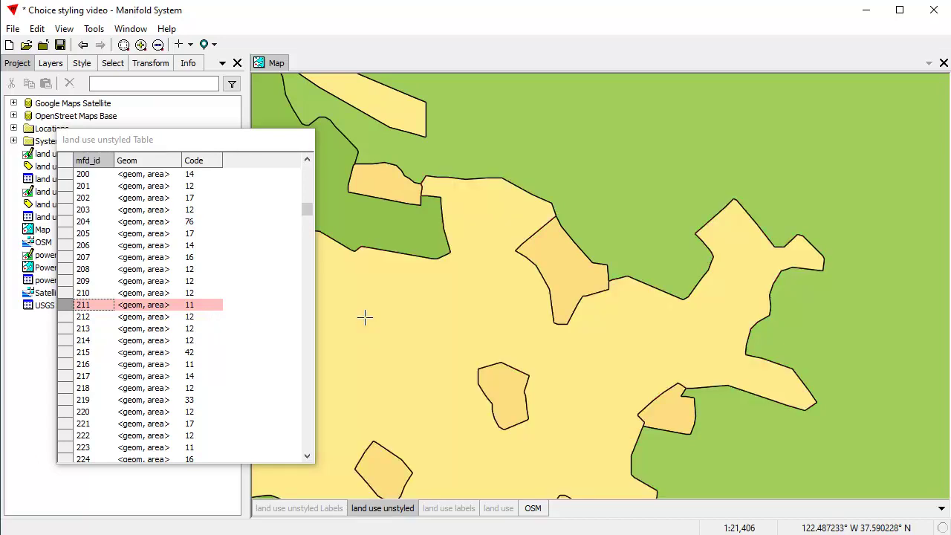
drag(766, 166, 696, 124)
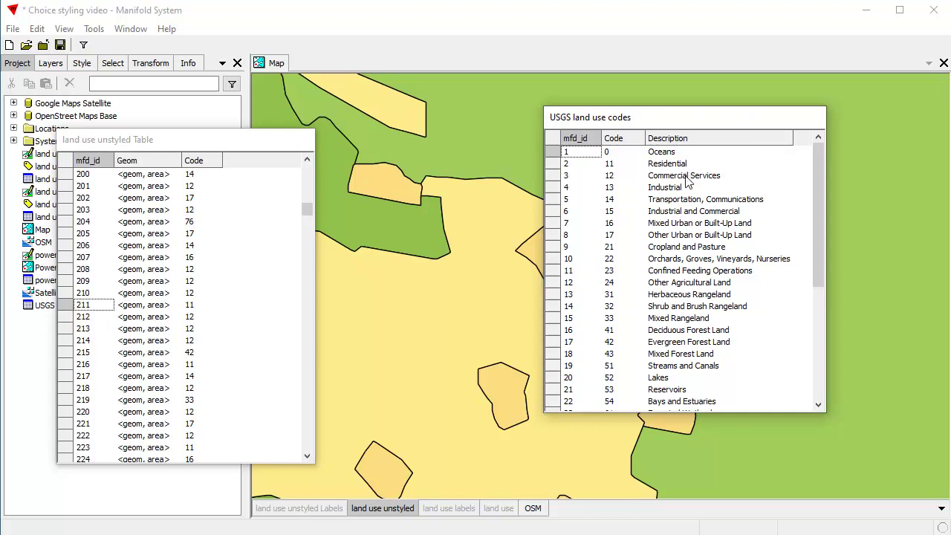
drag(708, 123, 950, 122)
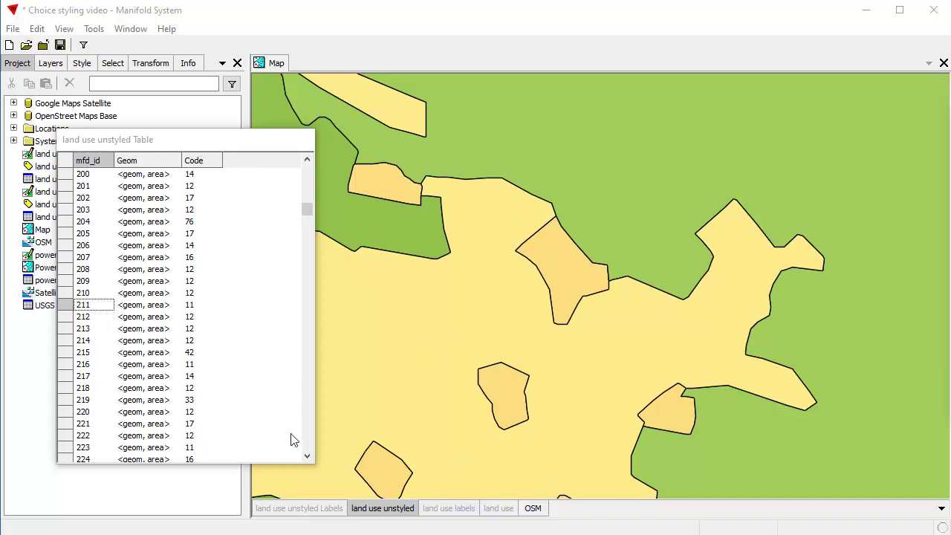
Show the land use unstyled Labels layer and compare the labelled codes with the USGS land use codes table.
shift+click(297, 509)
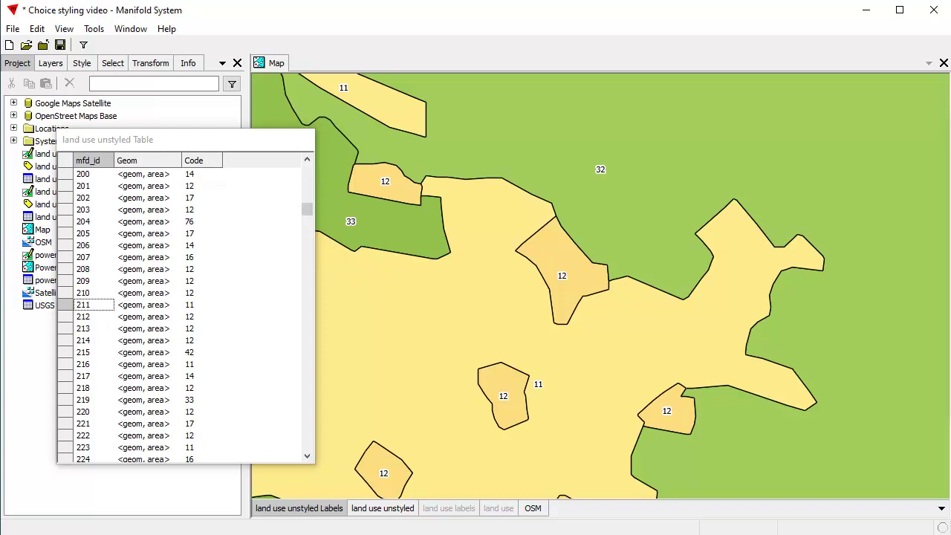
drag(605, 155, 502, 143)
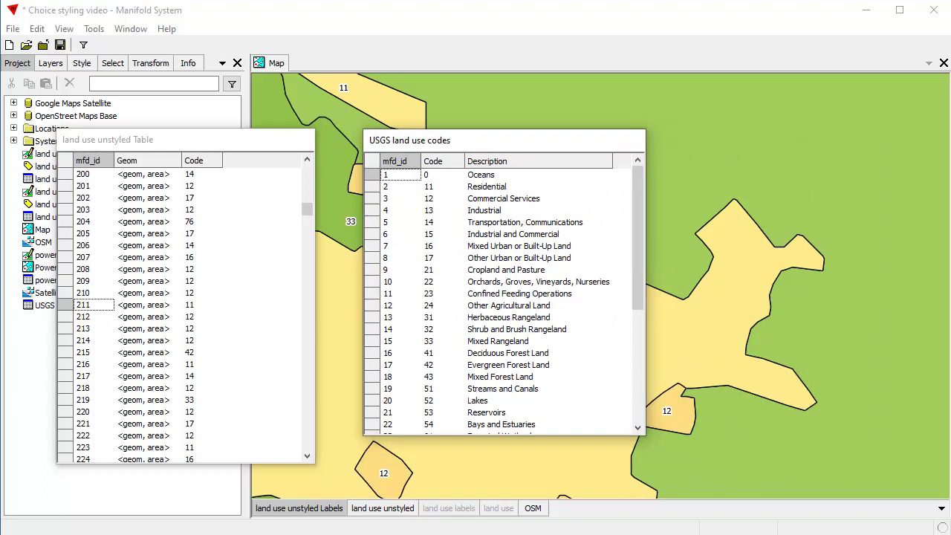
drag(527, 148, 950, 223)
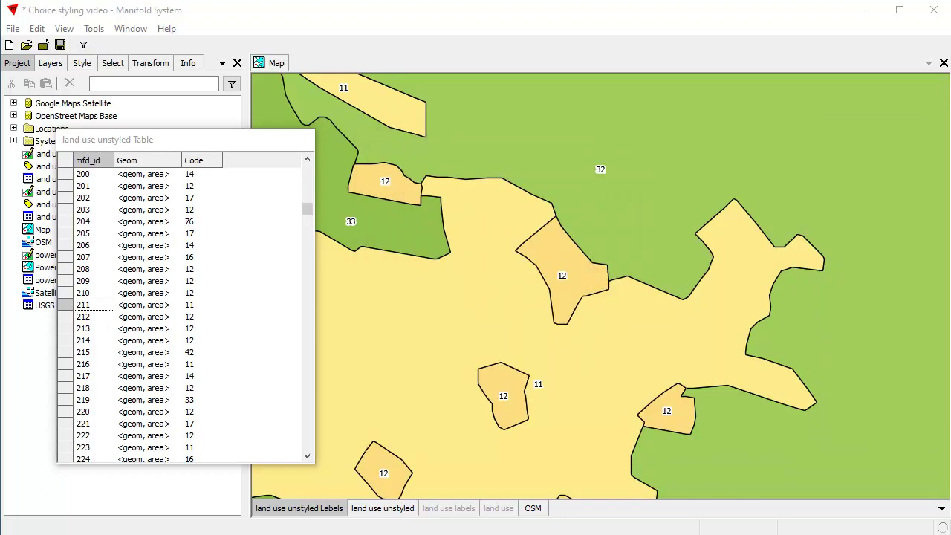
drag(212, 143, 950, 294)
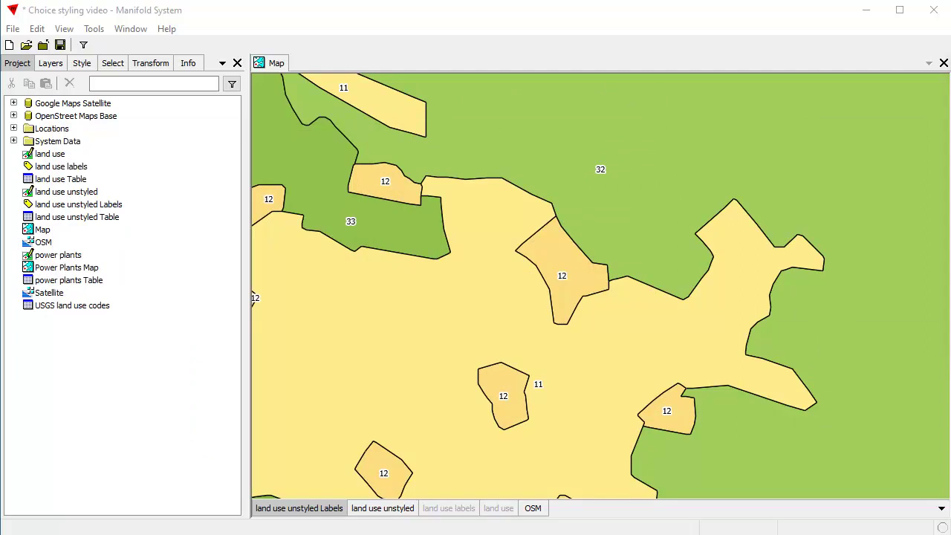
Hide the land use unstyled layer and its labels, and show the land use layer instead.
shift+click(375, 511)
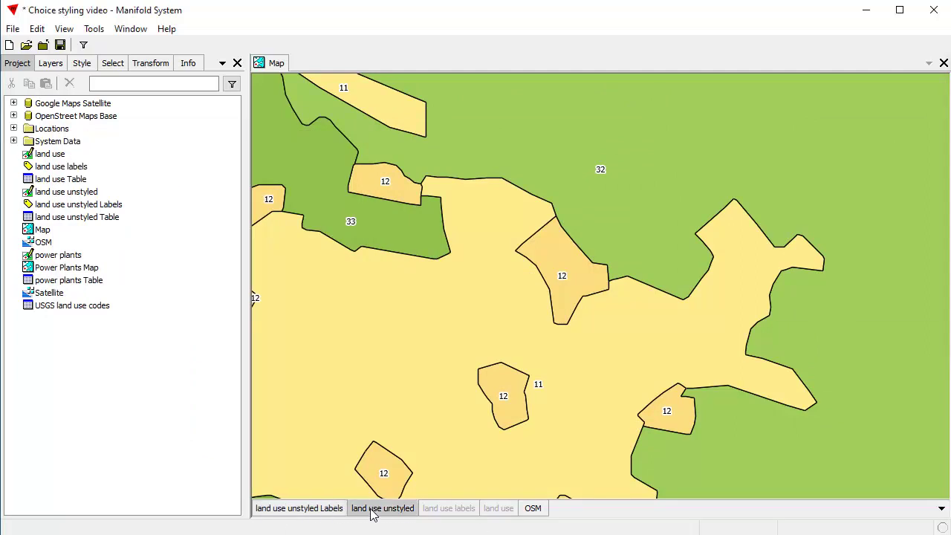
shift+click(322, 511)
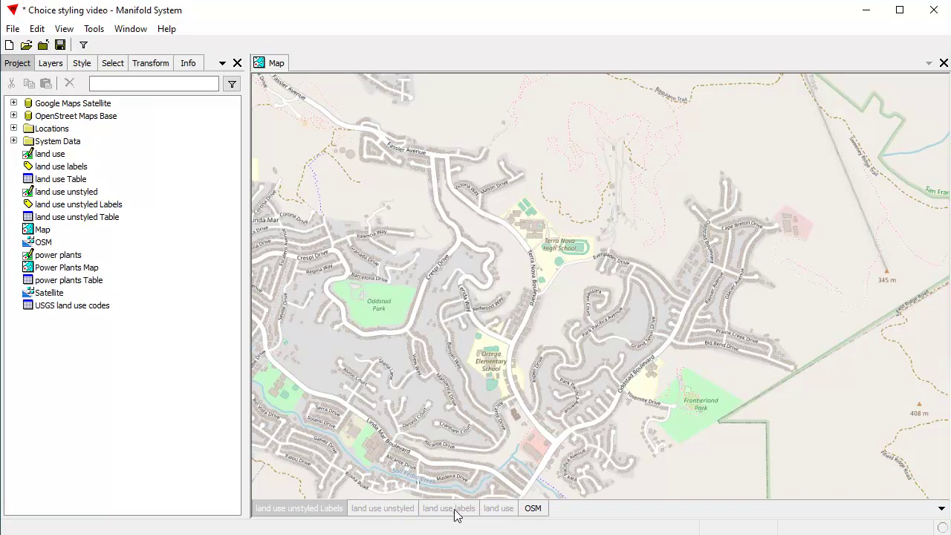
shift+click(498, 511)
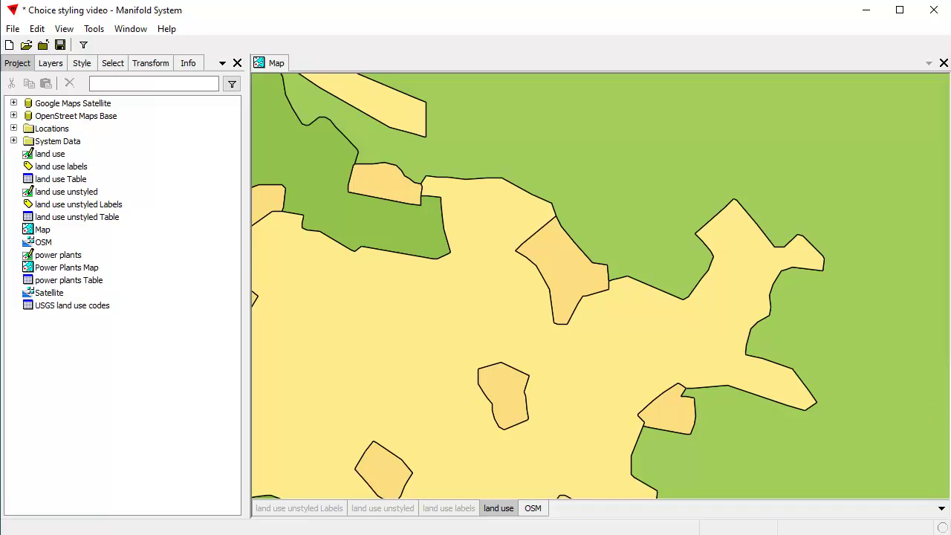
Compare the Code column of the land use Table with that of the land use unstyled Table.
drag(943, 112, 556, 80)
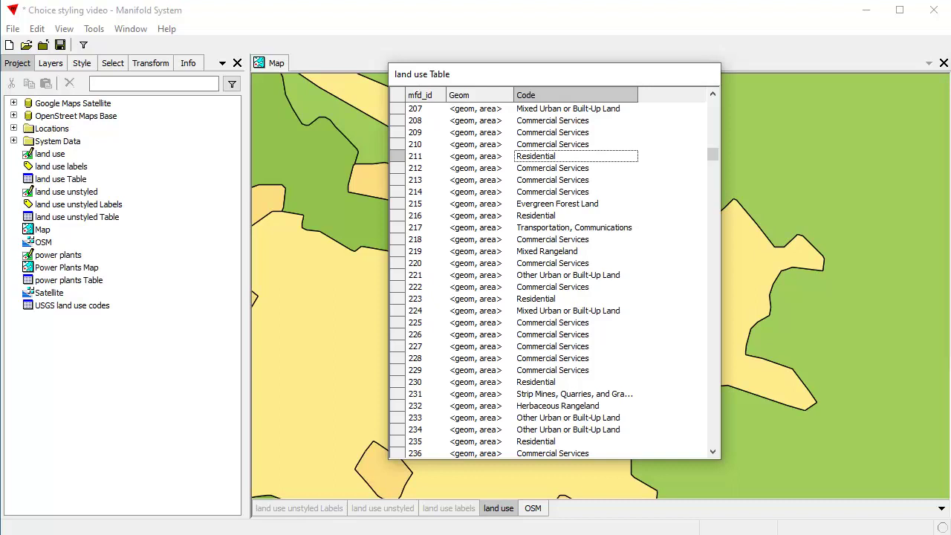
double_click(76, 217)
drag(157, 91, 212, 119)
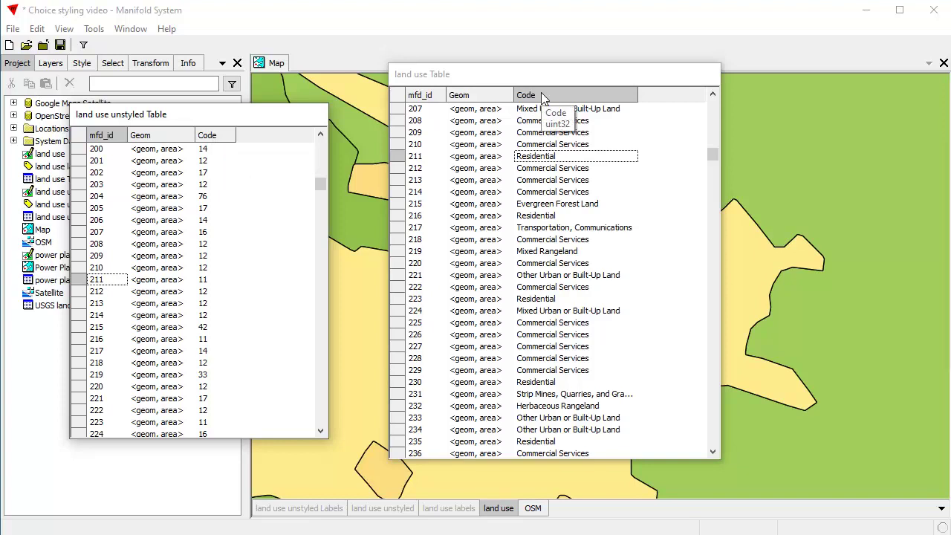
click(283, 122)
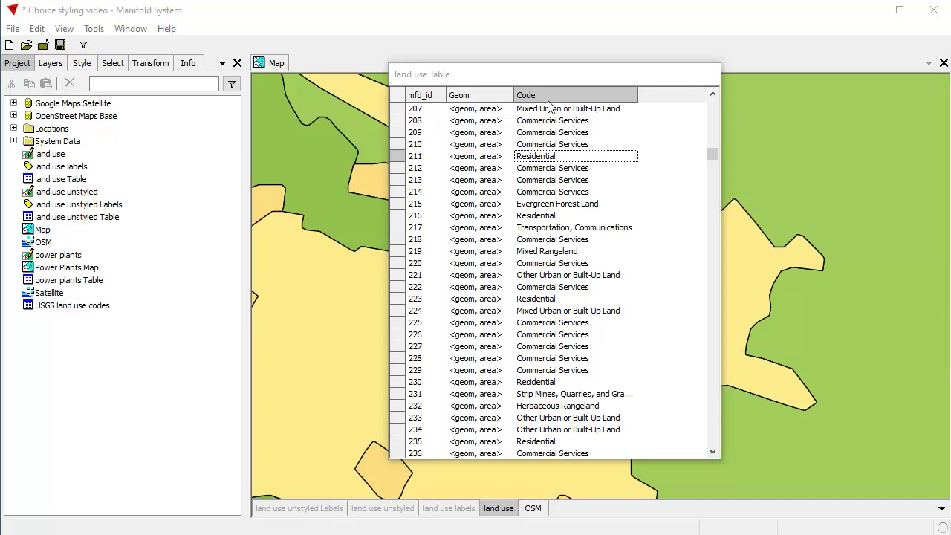
drag(547, 89, 491, 127)
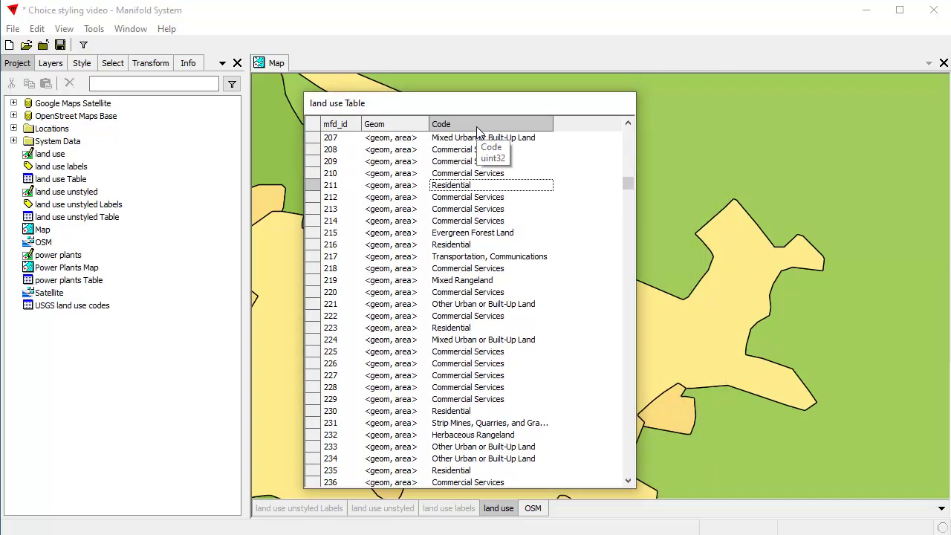
Open the style settings of the land use Table's Code field and examine the Standard formats and the Choice list.
right_click(479, 131)
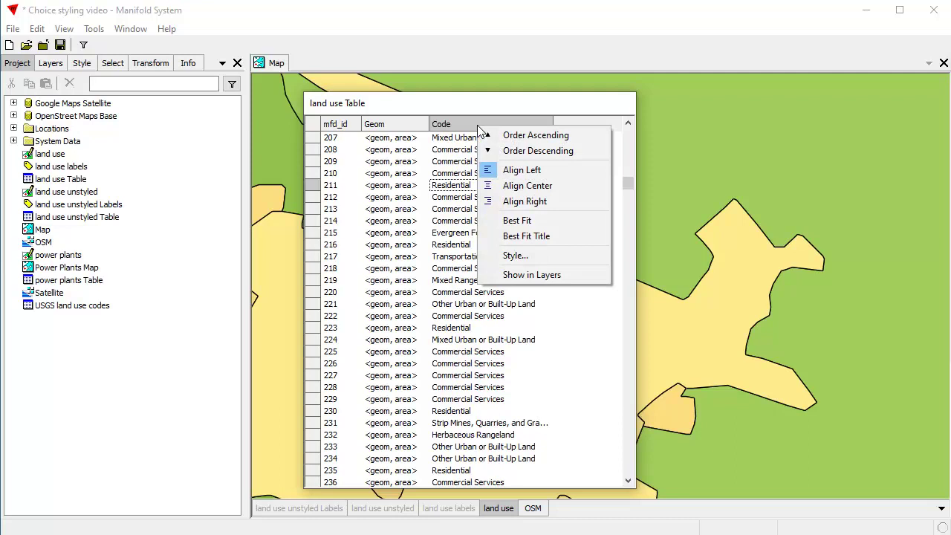
click(519, 258)
drag(490, 161, 787, 61)
click(639, 73)
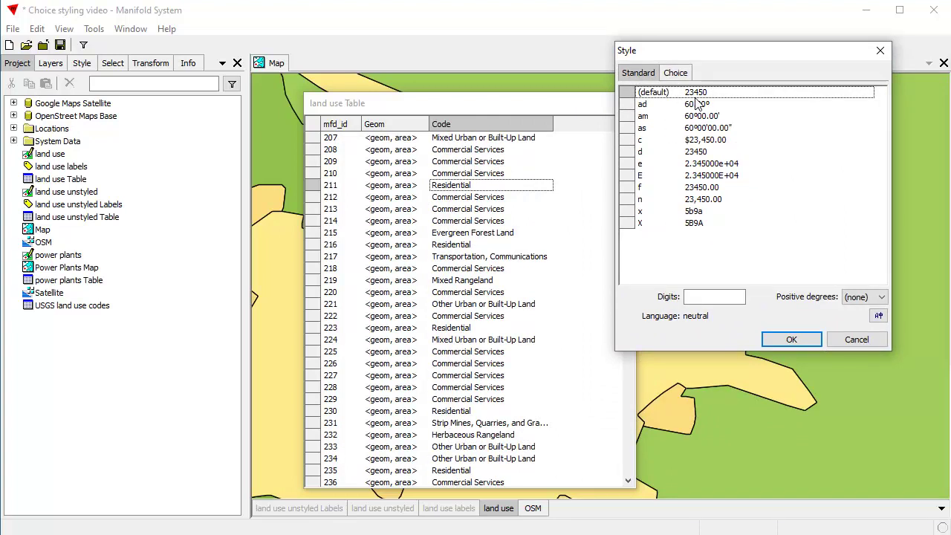
click(675, 74)
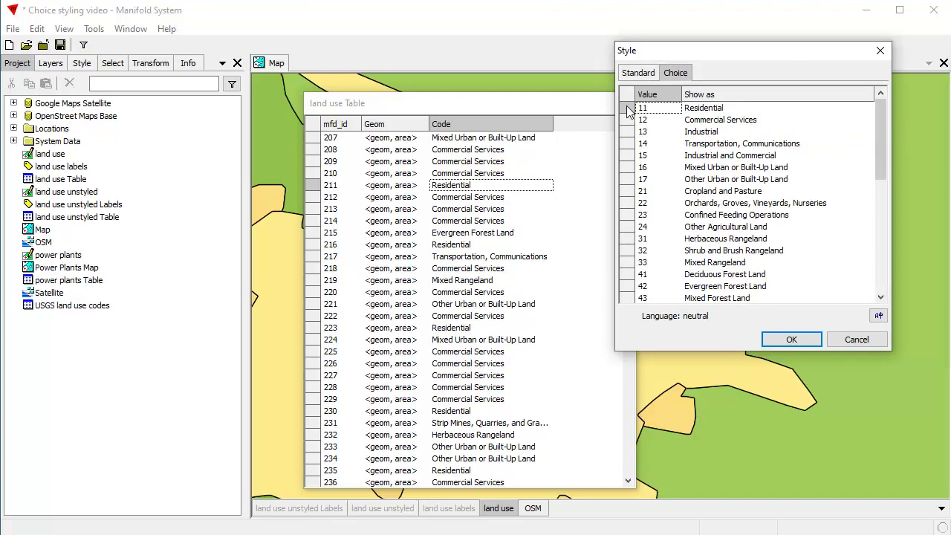
Try editing the first Choice entry, using value 11 and the display text Residential.
click(665, 111)
text(1)
click(735, 110)
drag(735, 109, 689, 110)
text(Res)
key(Return)
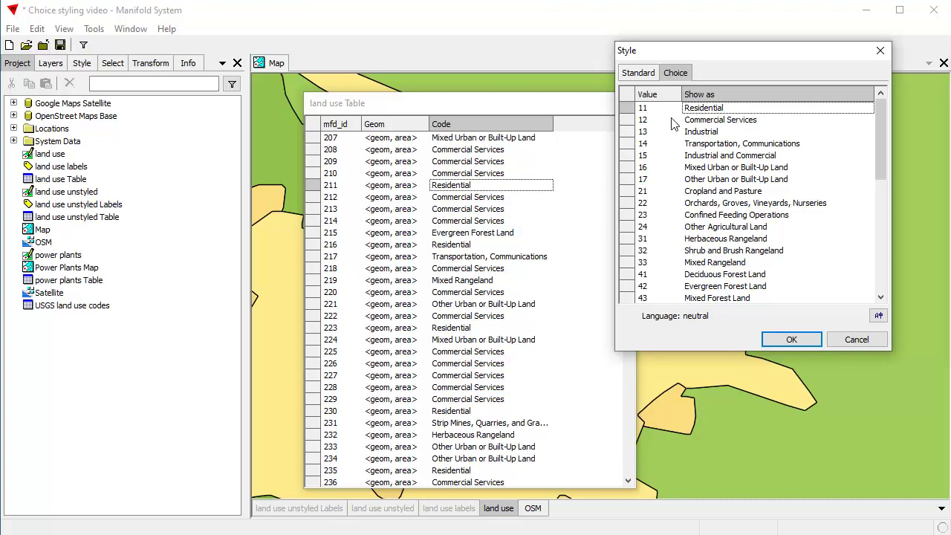
Review the value and display text pairs in the Code field's Choice list.
mouse_move(879, 127)
mouse_down()
mouse_move(876, 272)
mouse_move(880, 112)
mouse_up()
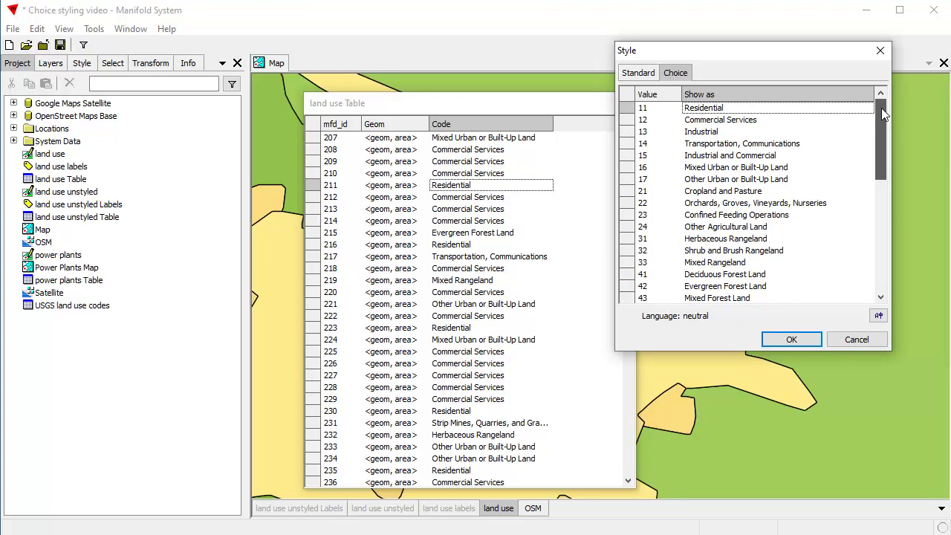
drag(882, 108, 778, 119)
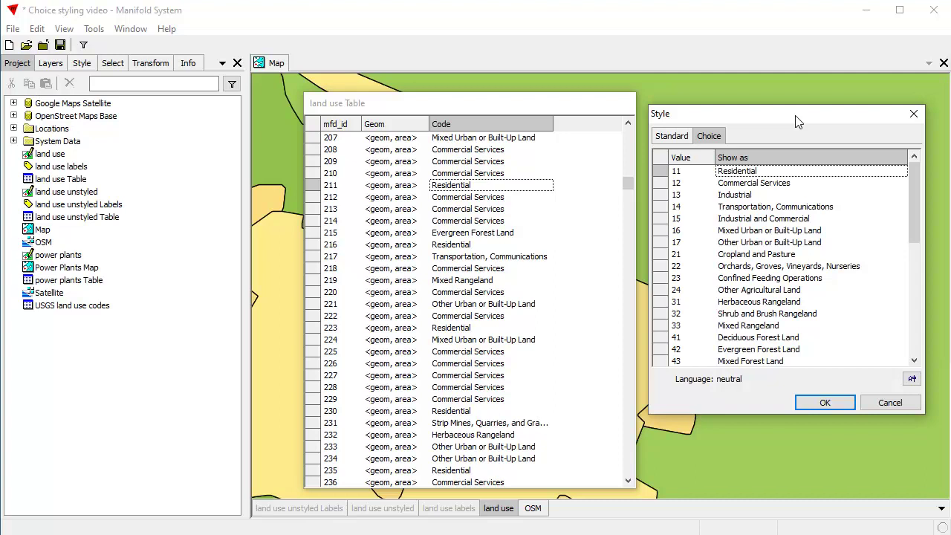
drag(799, 120, 800, 85)
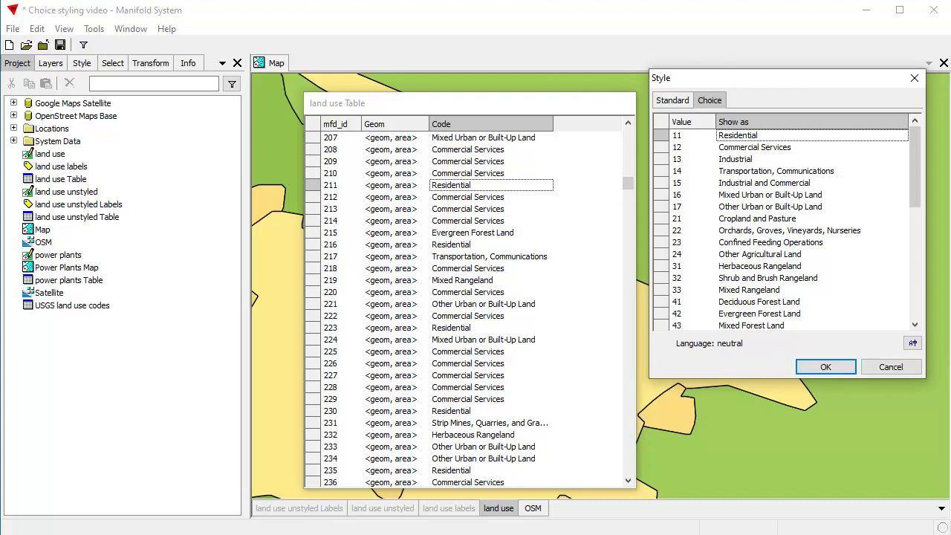
drag(724, 104, 698, 73)
key(Escape)
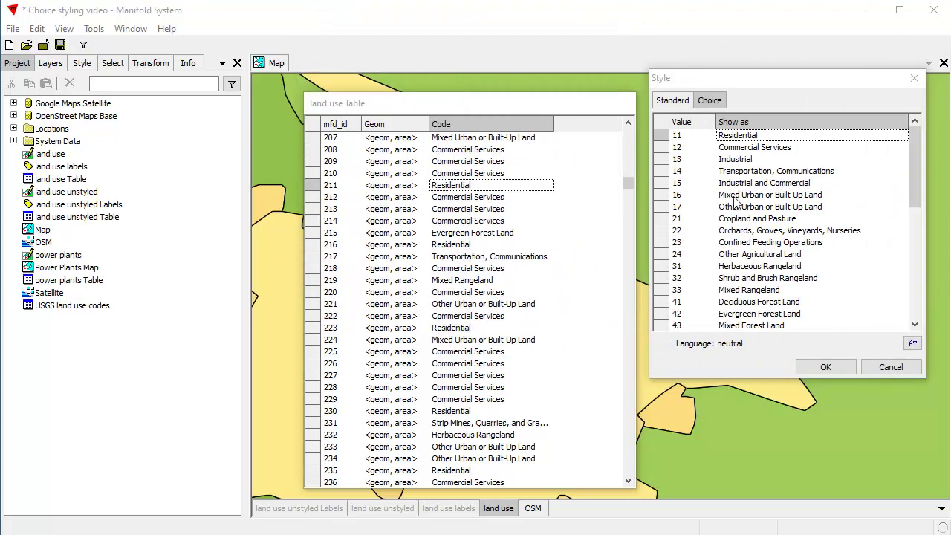
click(763, 80)
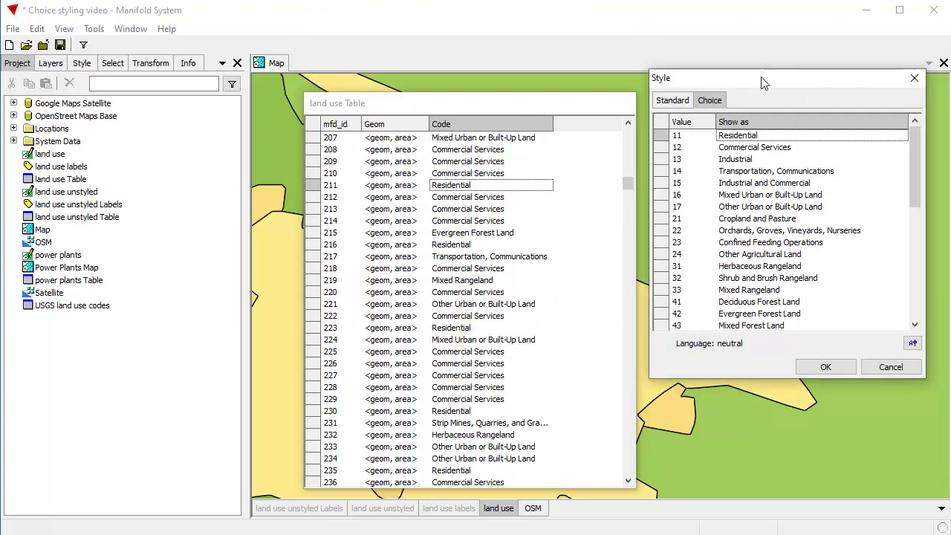
drag(917, 155, 912, 121)
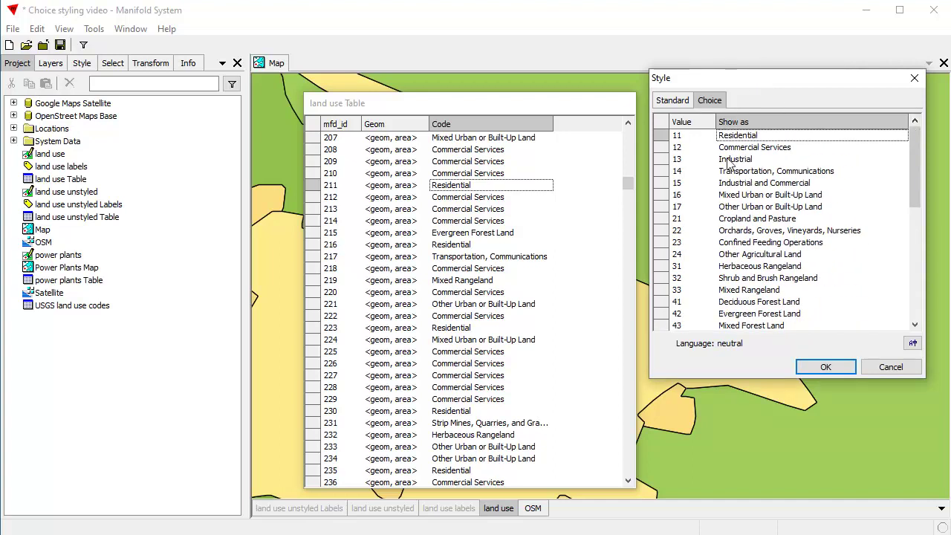
mouse_move(914, 164)
mouse_down()
mouse_move(938, 333)
mouse_move(916, 152)
mouse_move(918, 301)
mouse_move(919, 154)
mouse_up()
Set the display text for value 11 to Housing in the Choice list and apply the style to the Code field.
click(772, 138)
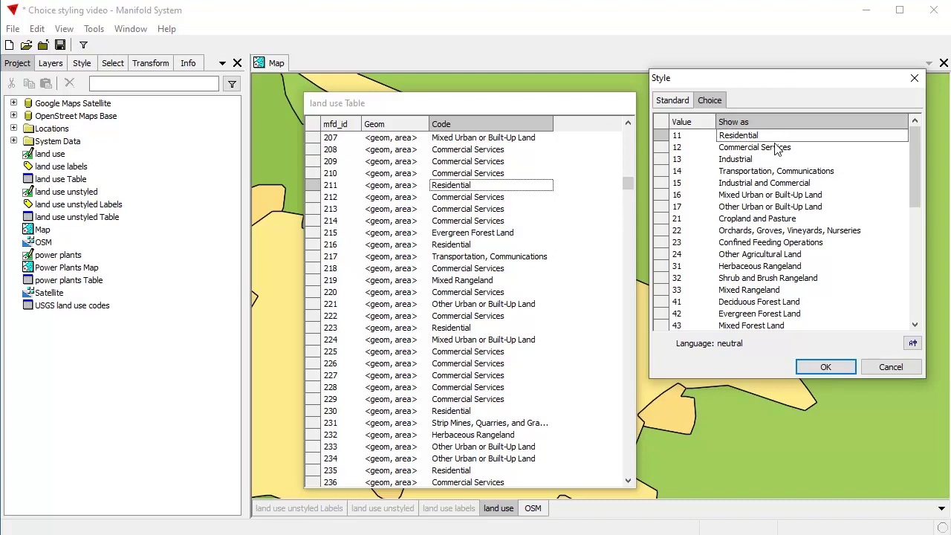
key(BackSpace)
key(BackSpace)
key(BackSpace)
key(BackSpace)
key(BackSpace)
key(BackSpace)
text(Hous)
key(Return)
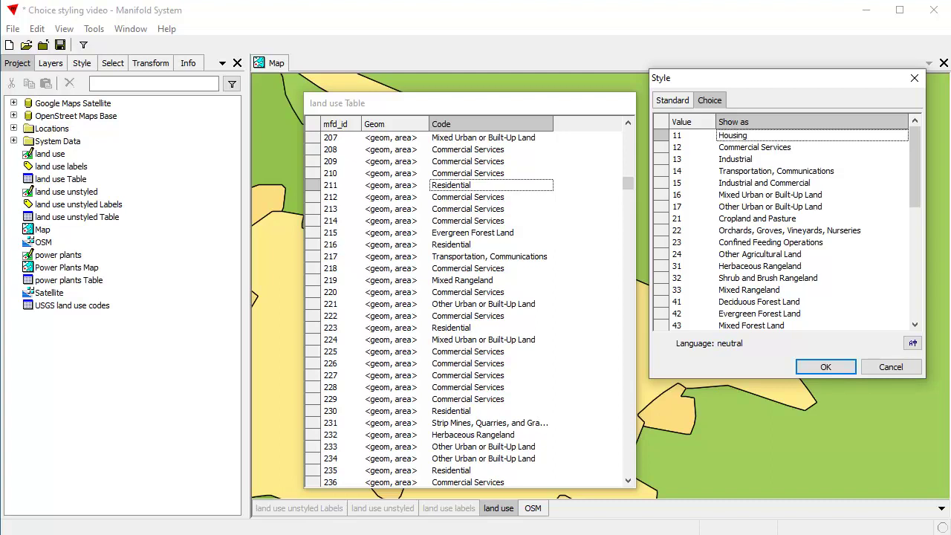
click(826, 367)
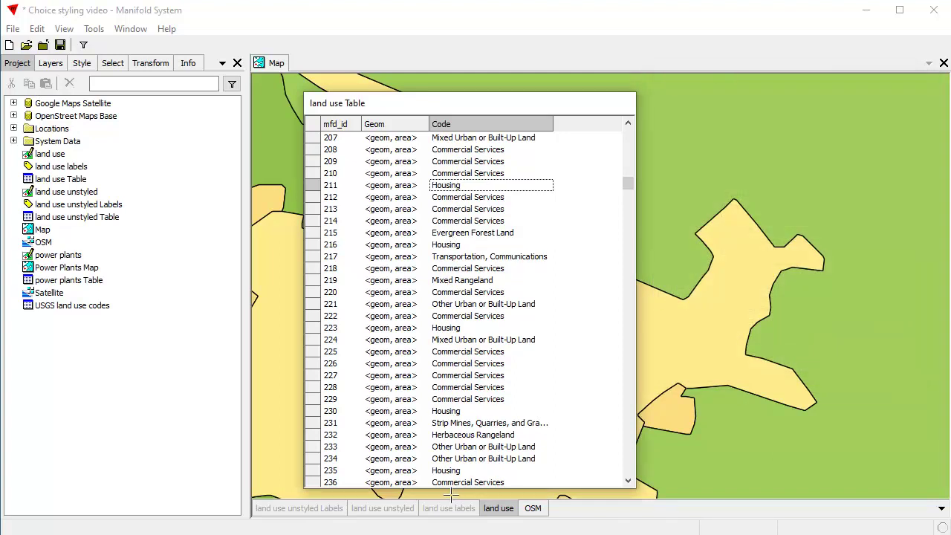
Set the display text for value 11 to Residential in the Code field's Choice list and apply the style.
right_click(507, 127)
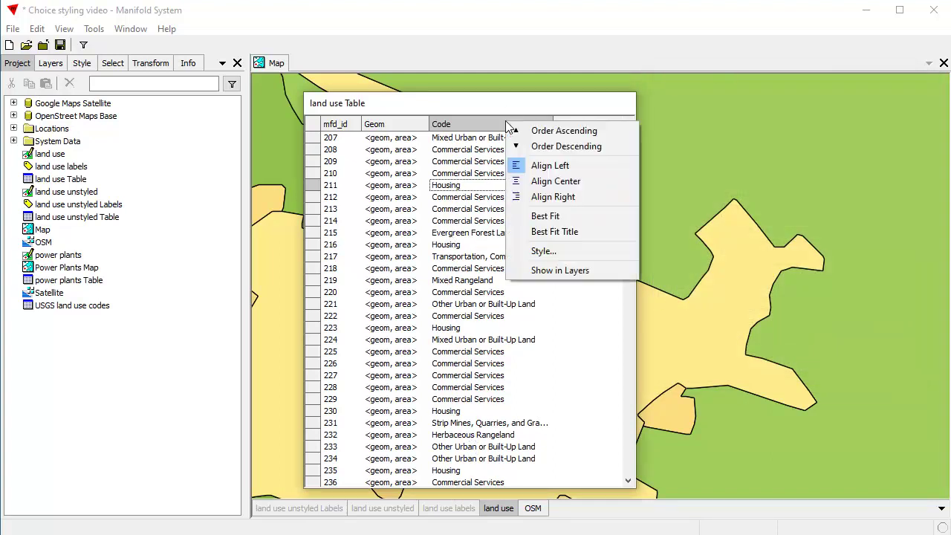
click(548, 251)
drag(535, 158, 859, 120)
click(754, 174)
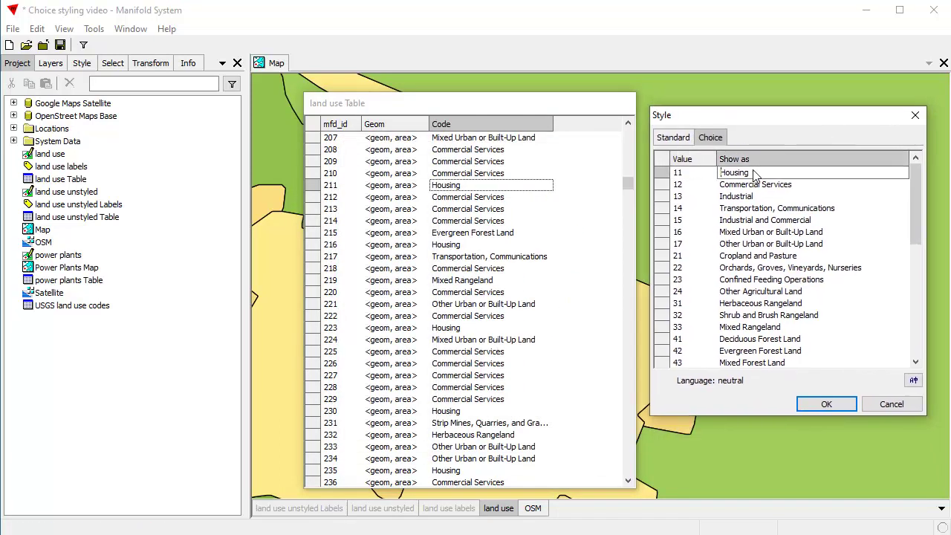
text(Residential)
key(Return)
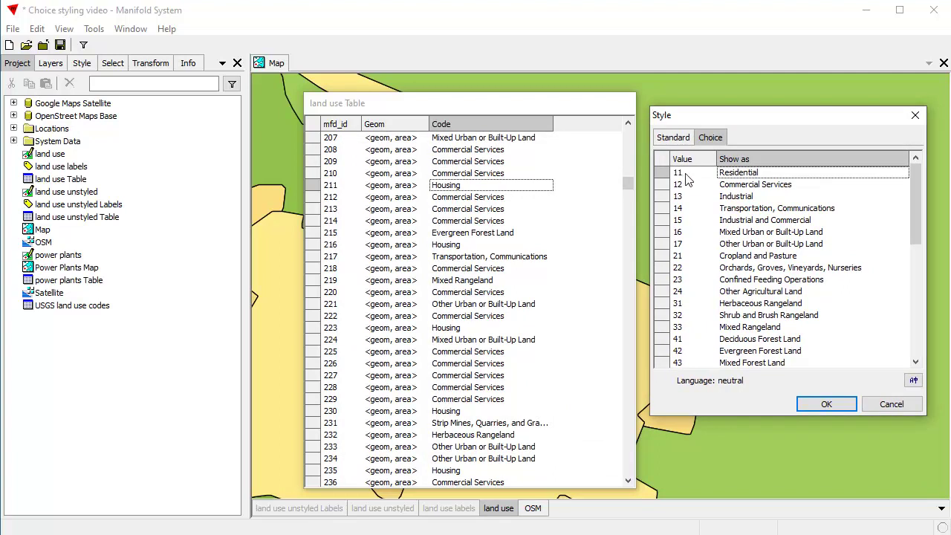
click(846, 405)
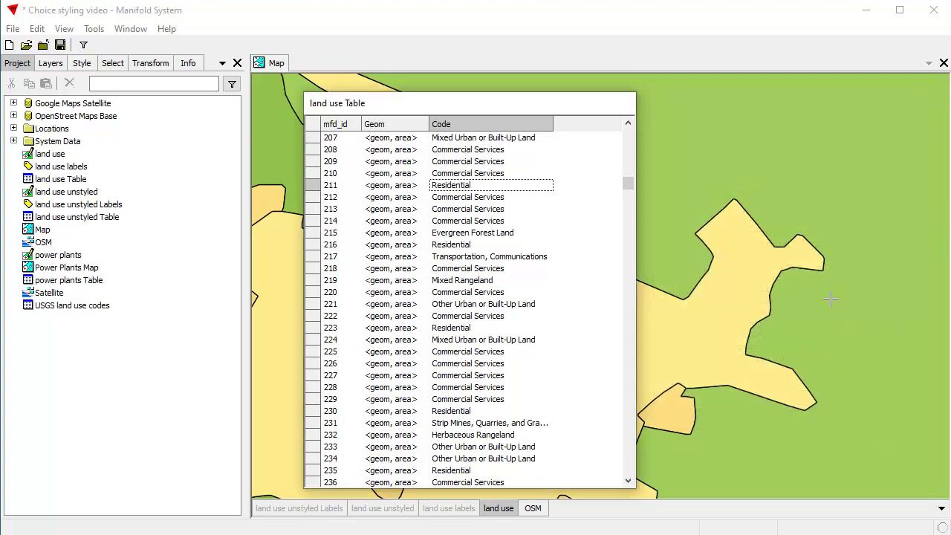
Move the land use Table clear of the map and turn on the land use labels layer.
drag(518, 105, 85, 327)
click(497, 29)
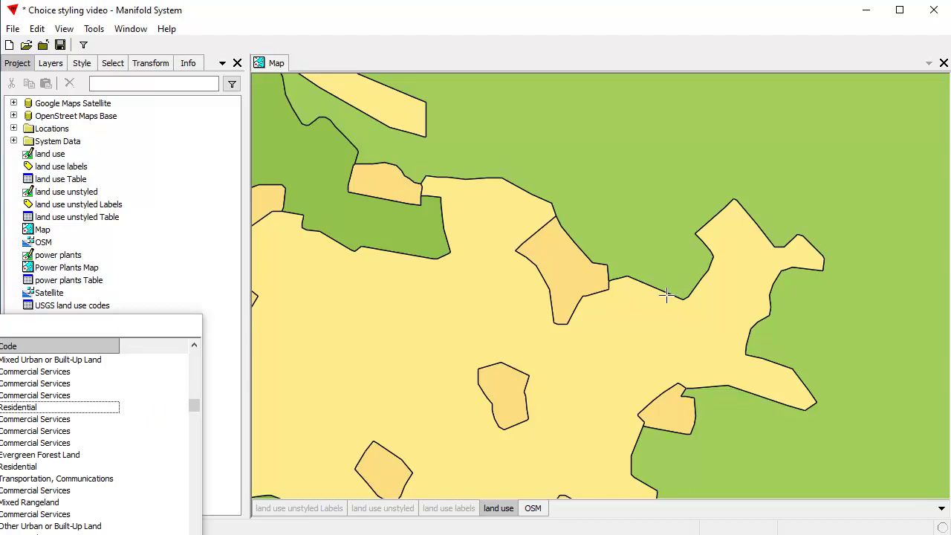
mouse_move(87, 325)
mouse_down()
mouse_move(74, 320)
mouse_move(87, 339)
mouse_up()
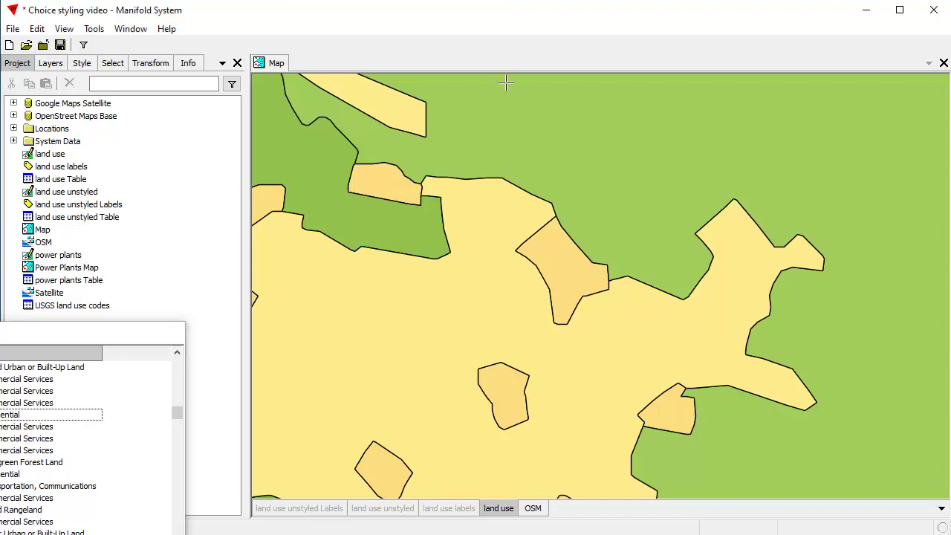
click(448, 509)
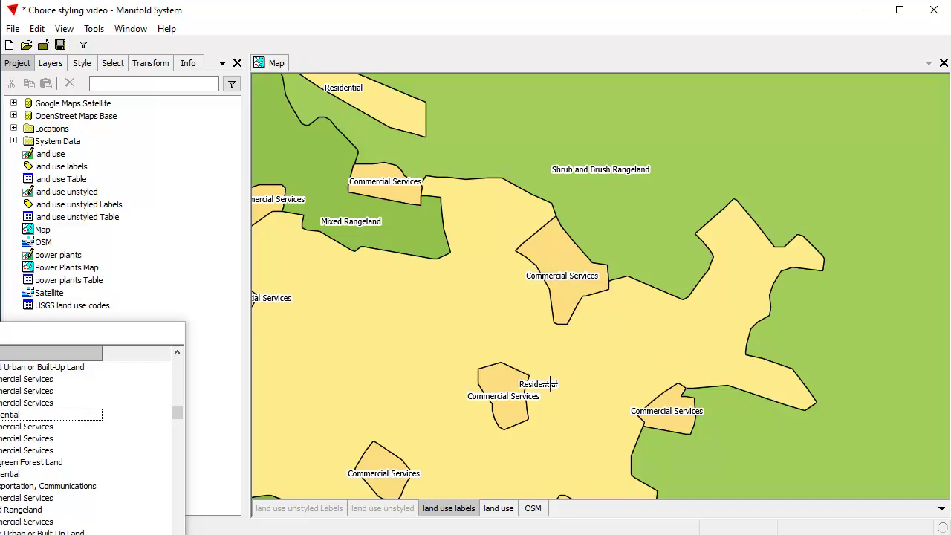
Pick the large Residential area in the land use layer and set its Code to Cropland and Pasture.
click(601, 357)
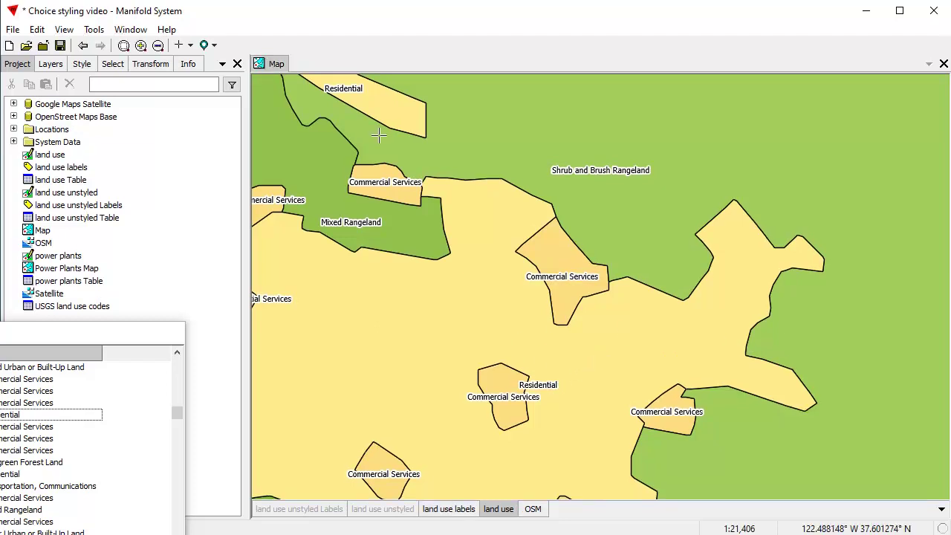
alt+click(608, 359)
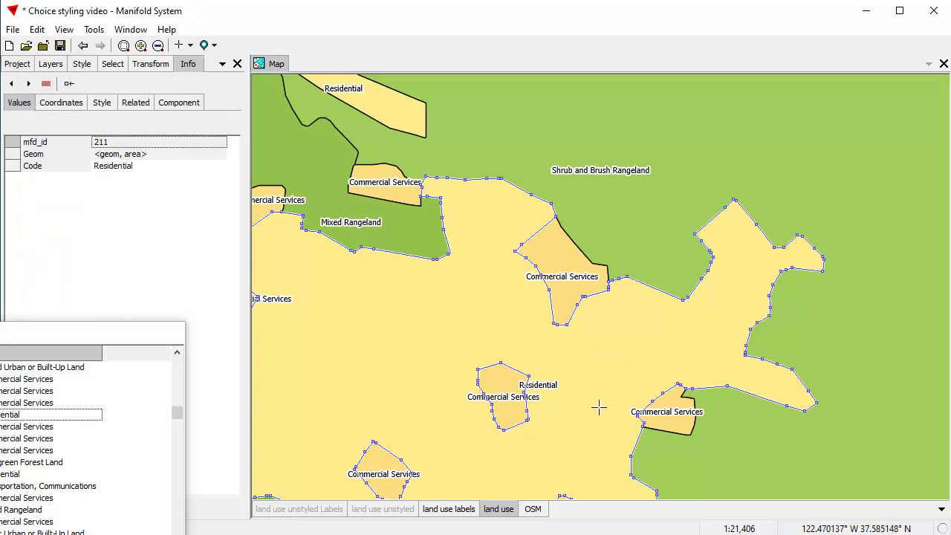
click(121, 168)
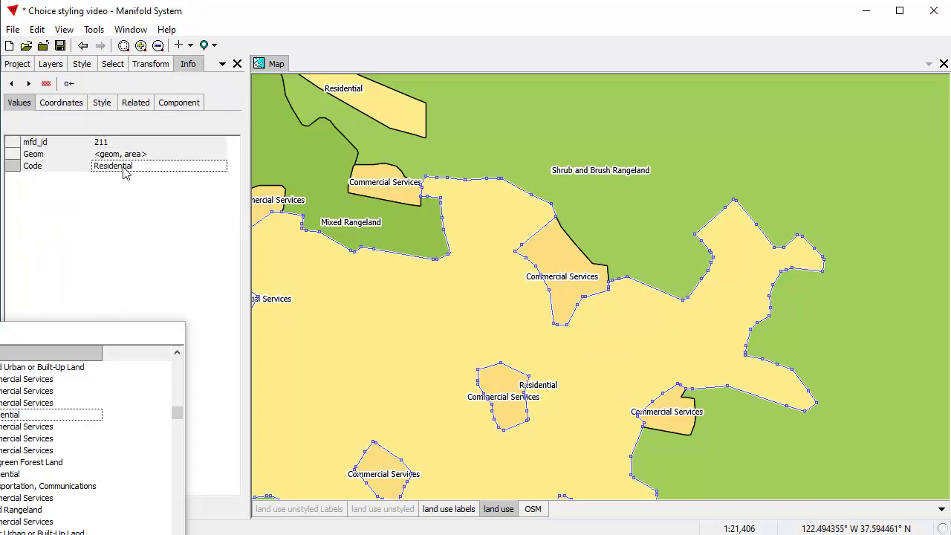
click(168, 167)
click(168, 168)
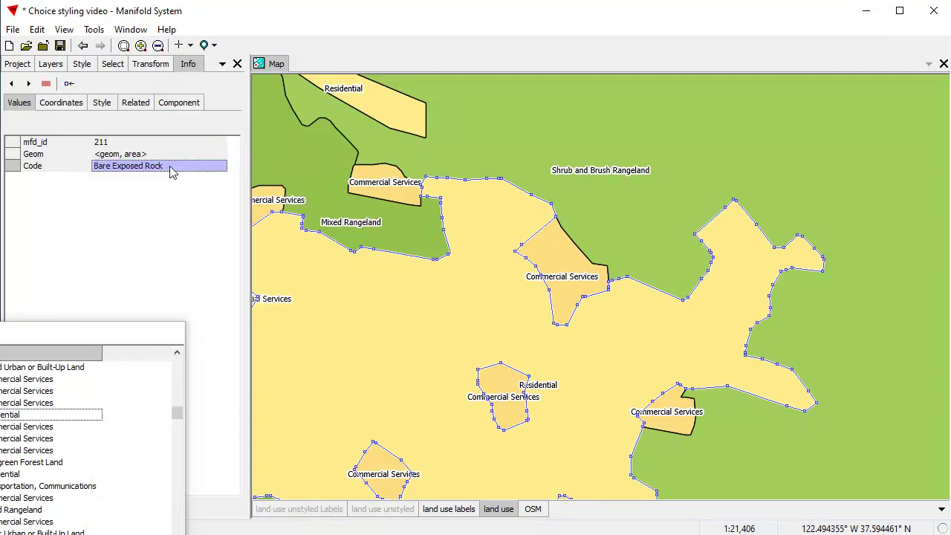
click(170, 170)
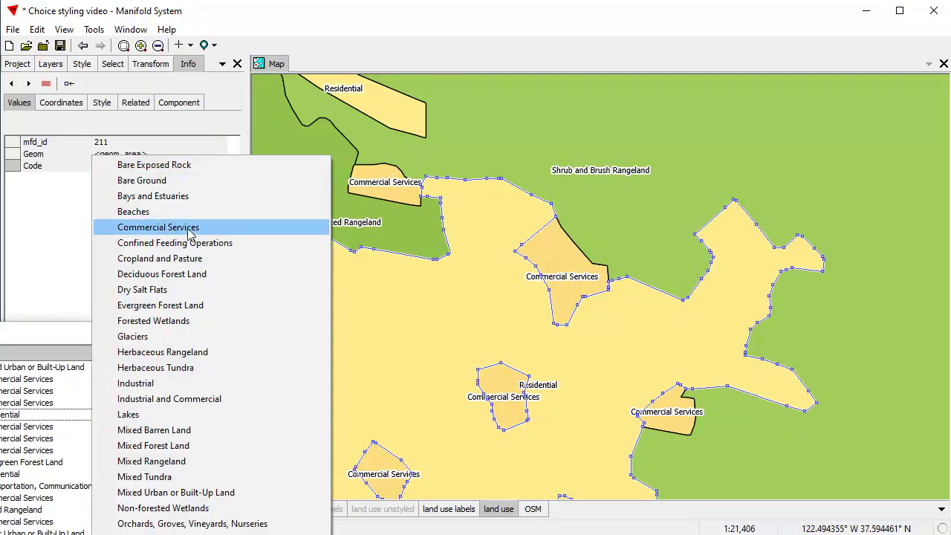
click(184, 260)
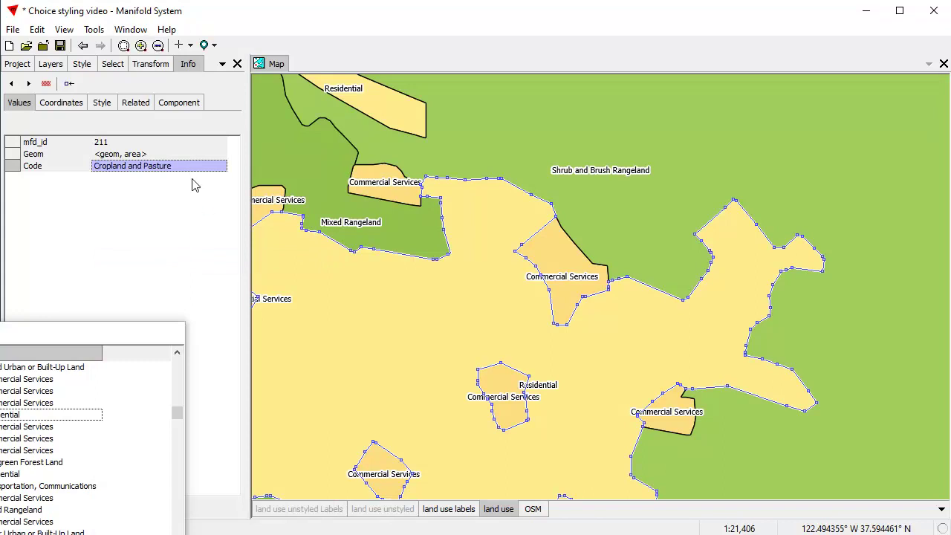
Move the table out of the way, save the edited area's record, and refresh the map.
drag(121, 332, 724, 534)
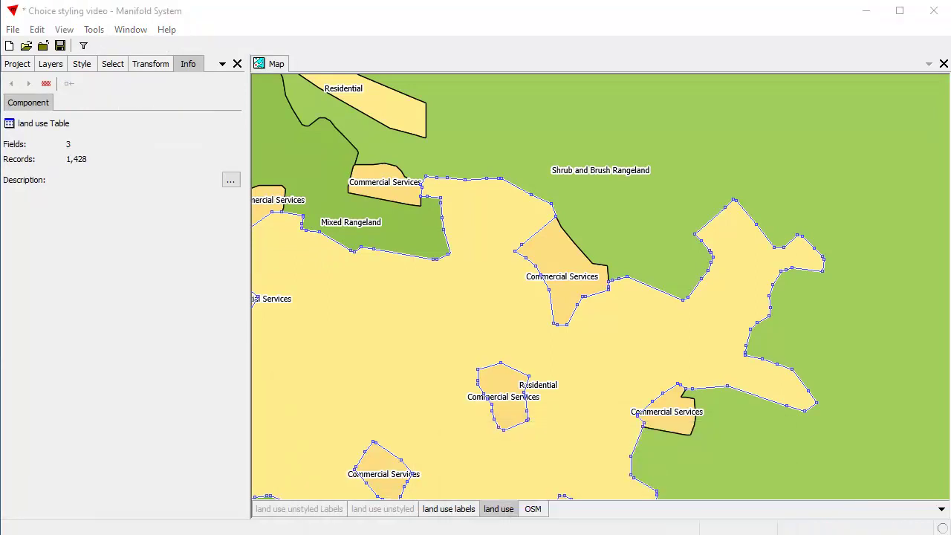
click(301, 67)
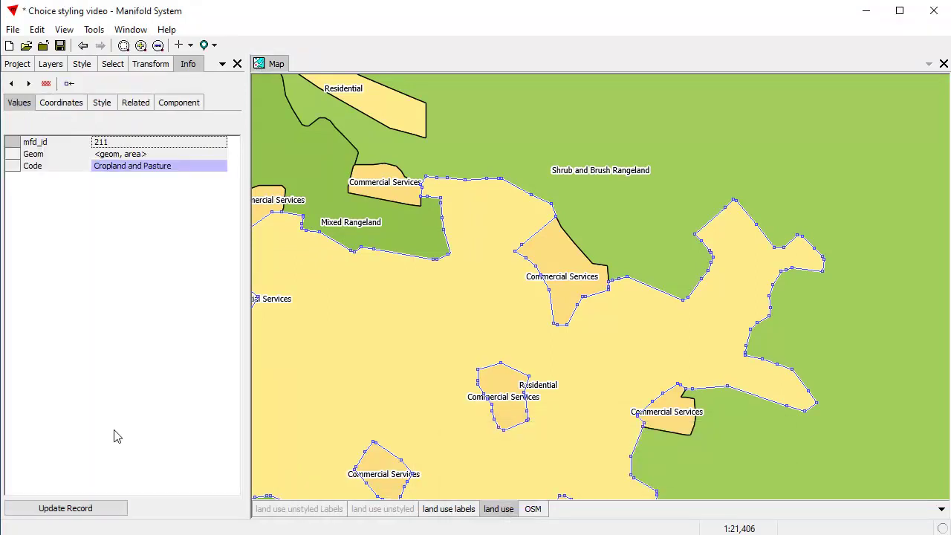
click(90, 509)
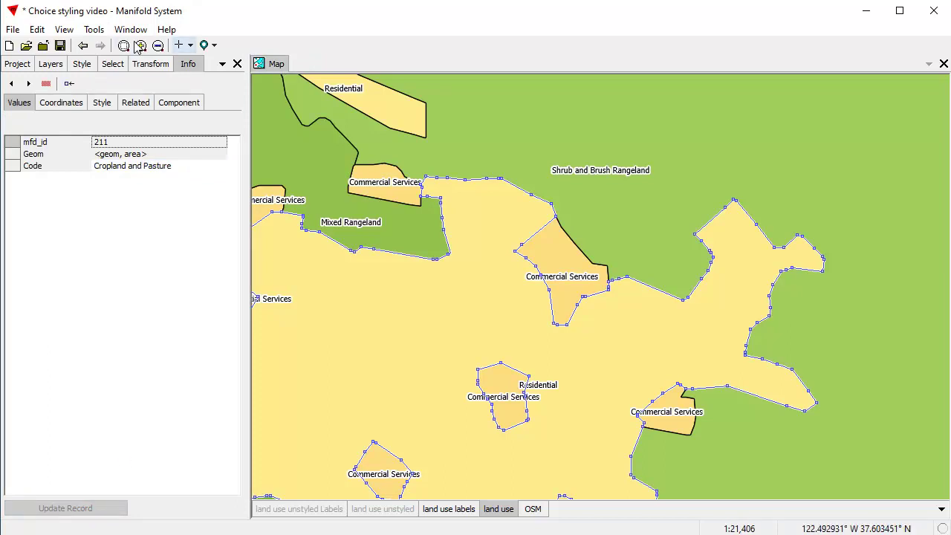
click(64, 30)
click(89, 219)
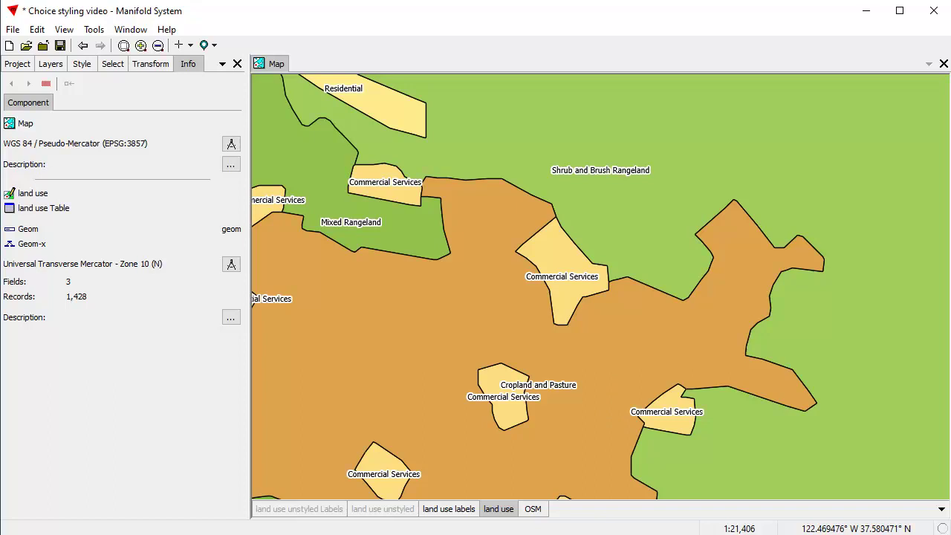
Open the land use Table and set the Code of record 211 to Residential.
double_click(43, 208)
drag(374, 305, 161, 195)
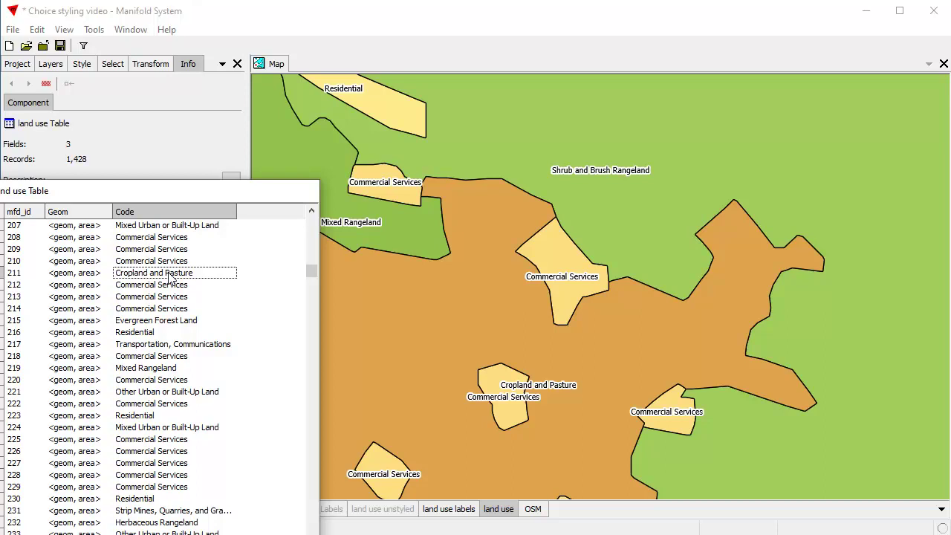
drag(236, 192, 811, 75)
click(796, 154)
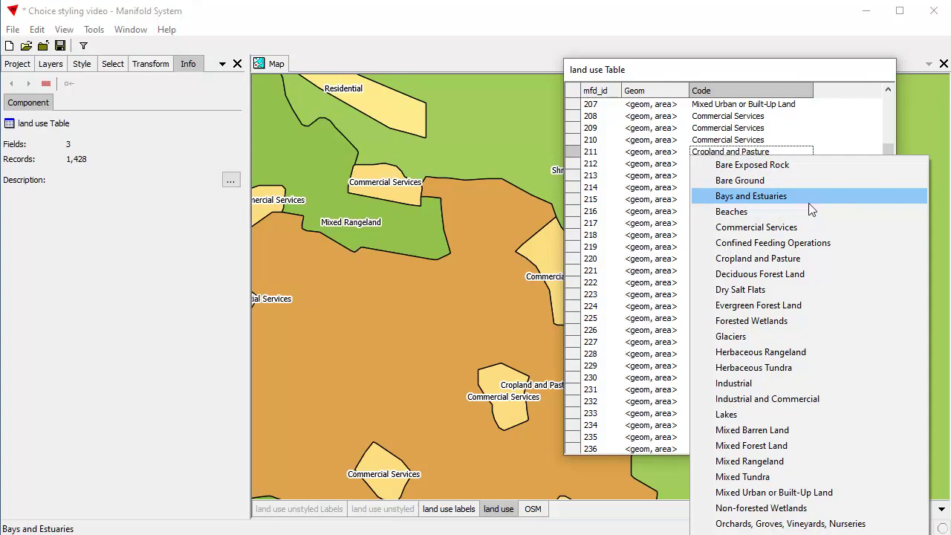
click(743, 68)
drag(743, 68, 725, 0)
click(760, 59)
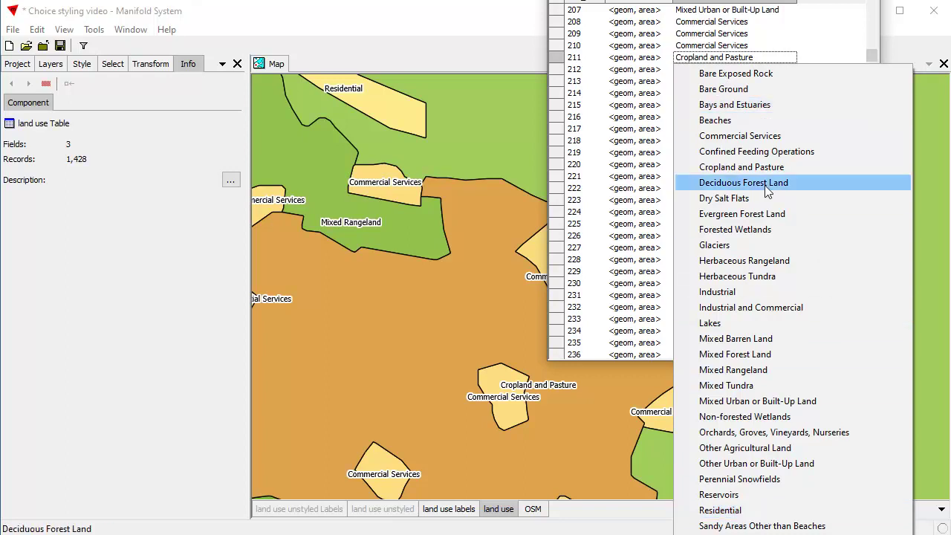
click(750, 510)
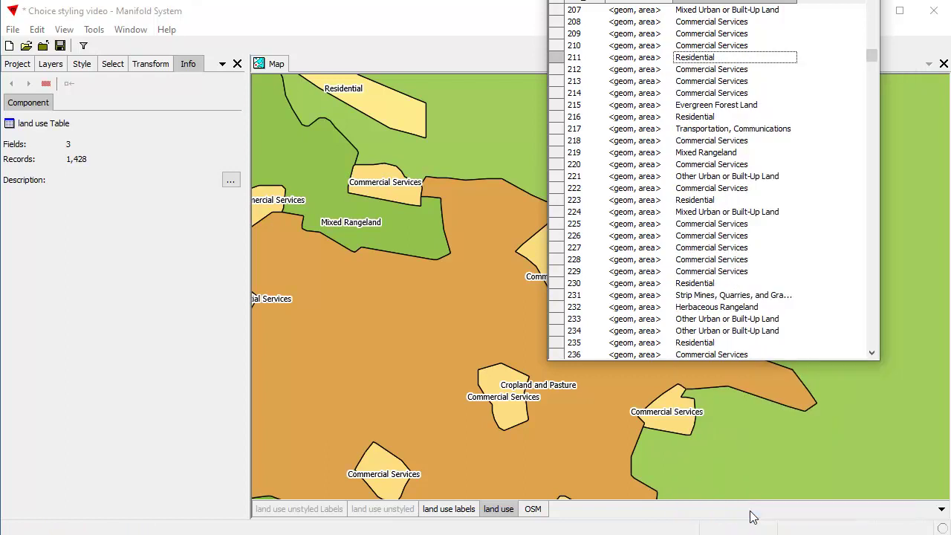
Refresh the map with the table's edit and close the land use Table.
drag(768, 0, 110, 178)
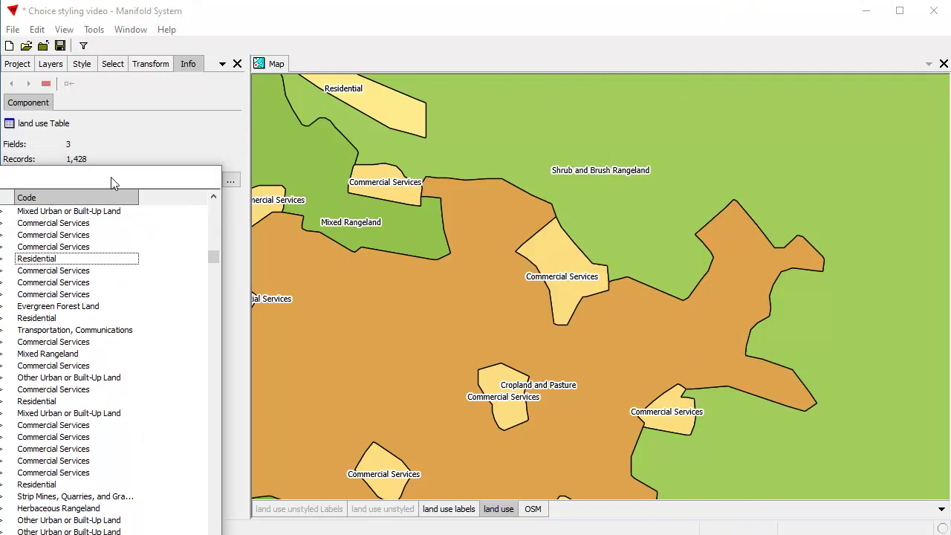
click(272, 63)
click(63, 30)
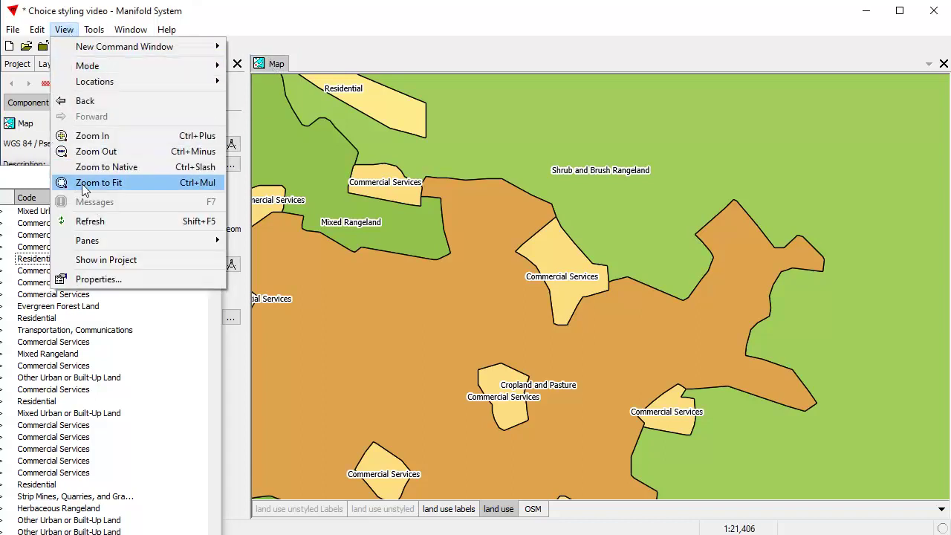
click(74, 221)
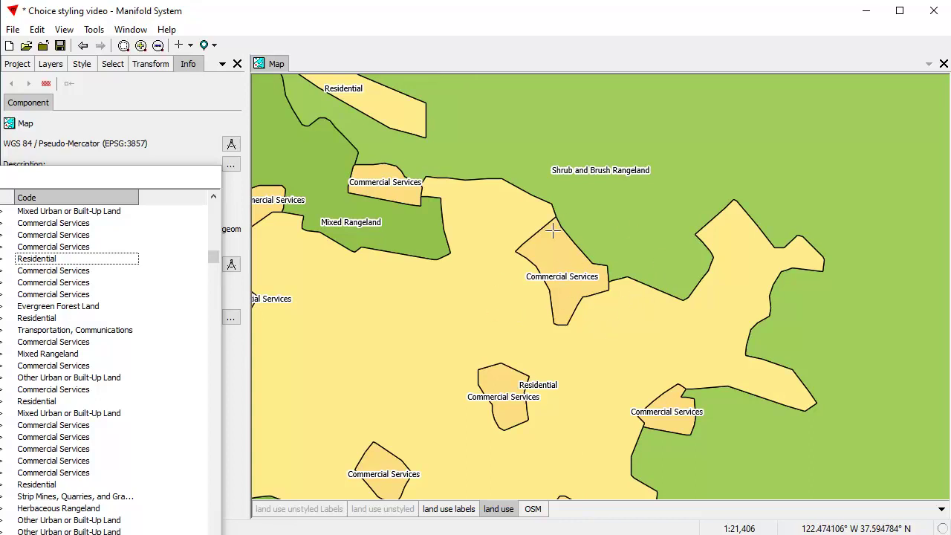
drag(95, 176, 405, 373)
key(Escape)
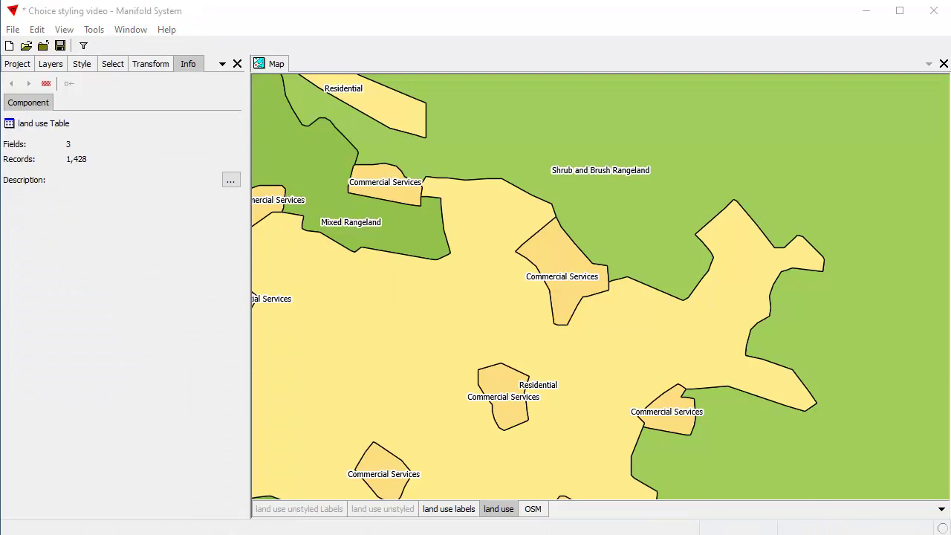
Draw a four-cornered area in the land use layer in the ocean just west of the coast, northwest corner at about 122.52° W 37.66° N.
double_click(498, 510)
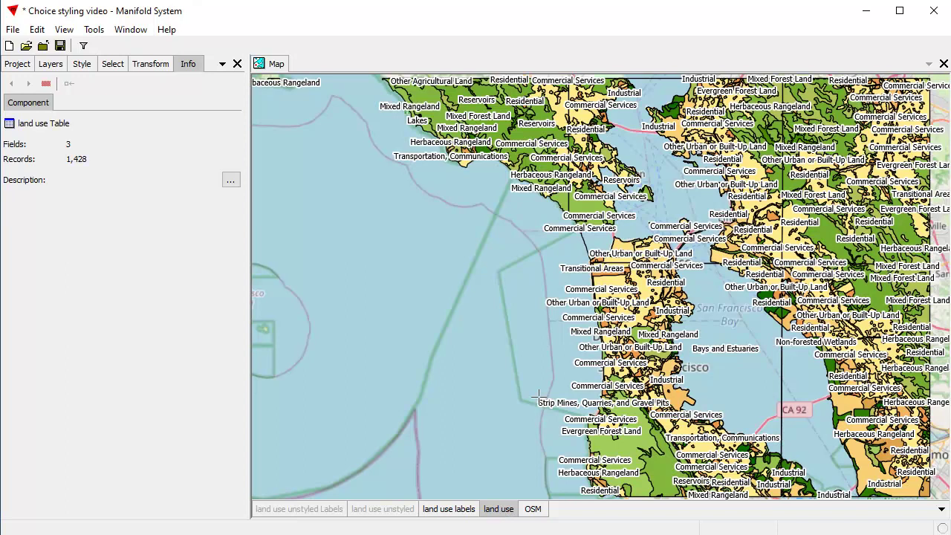
drag(544, 344, 617, 380)
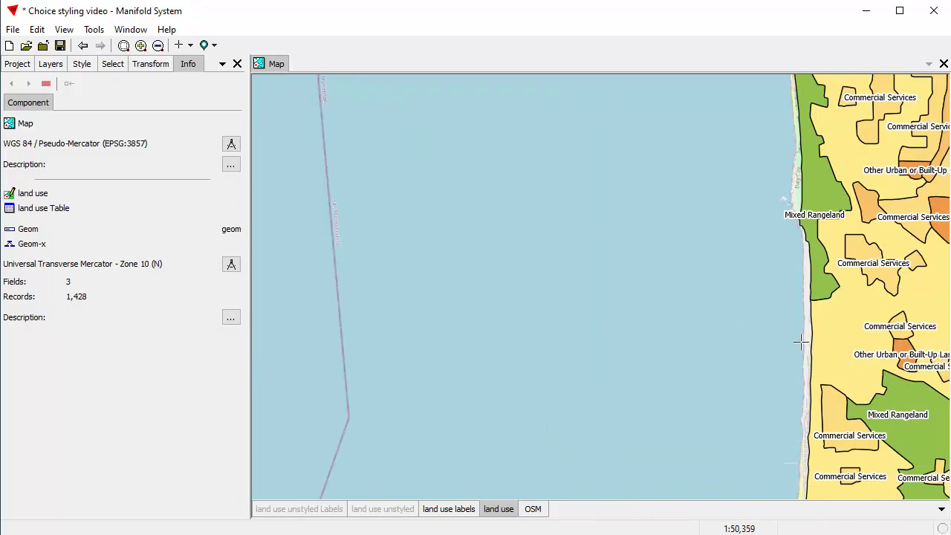
click(191, 45)
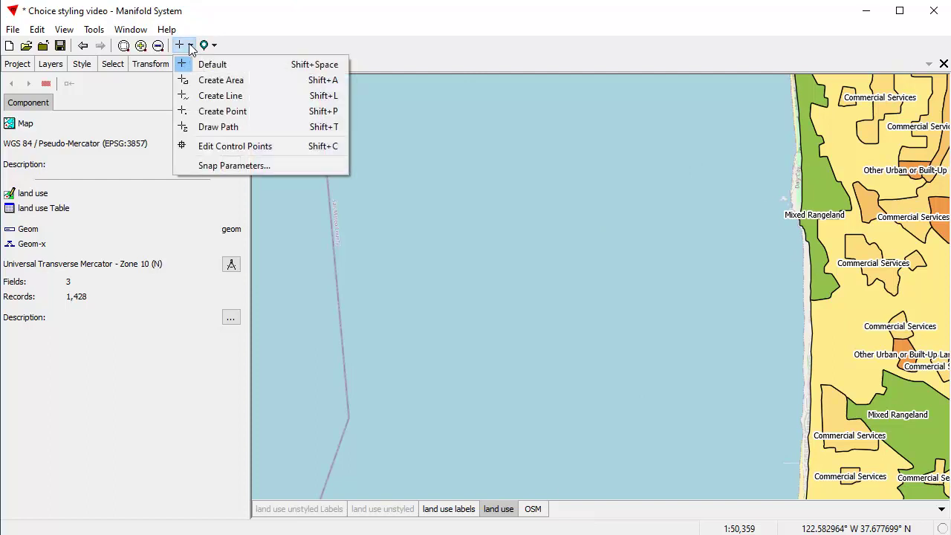
click(219, 80)
click(639, 272)
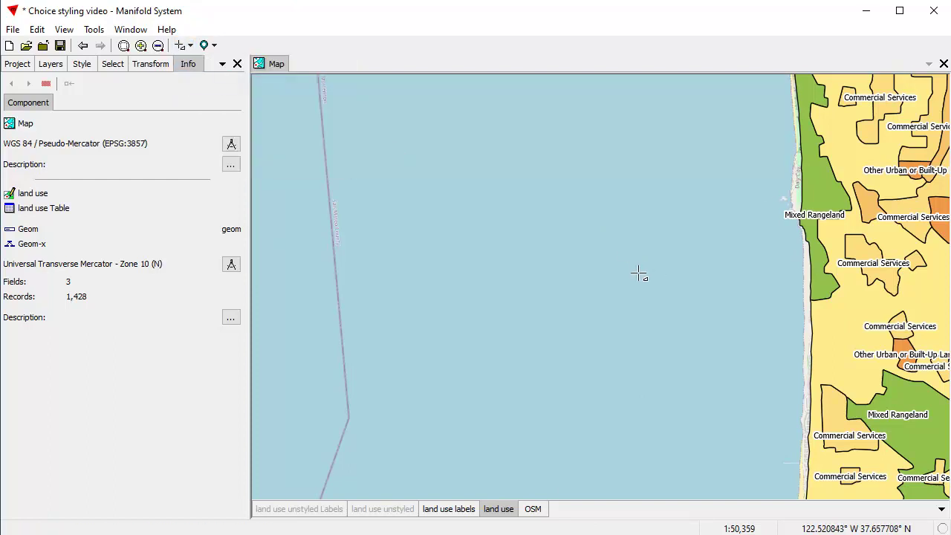
click(749, 266)
click(753, 362)
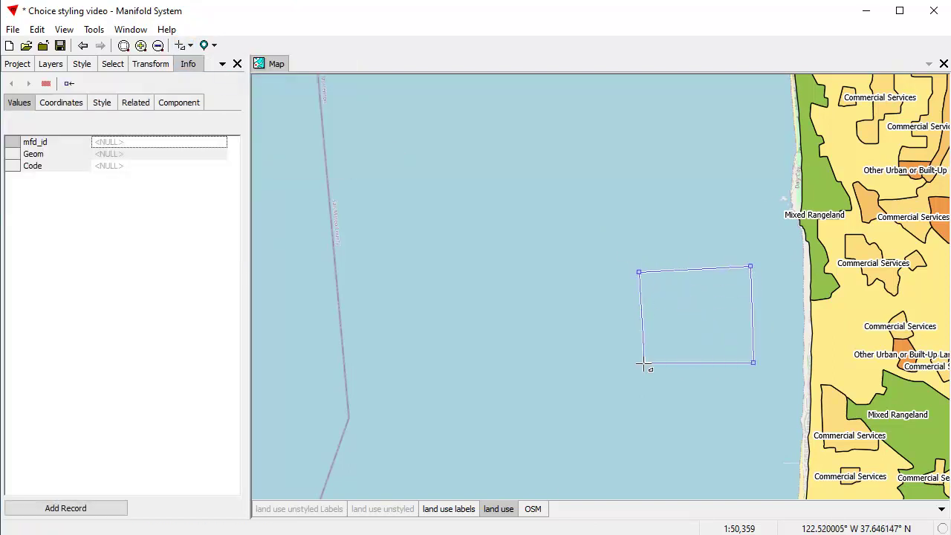
click(636, 364)
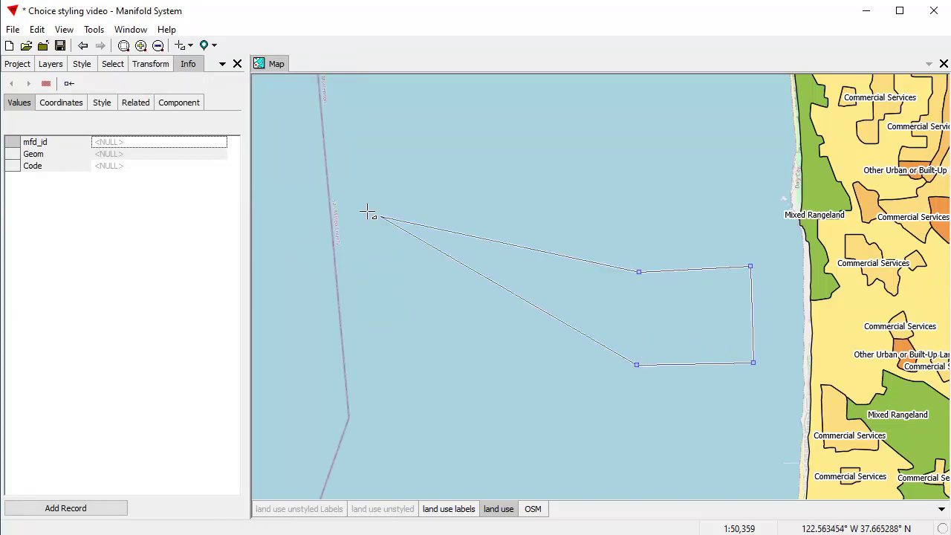
Set the new ocean area's Code to Evergreen Forest Land and add its record.
click(122, 165)
click(111, 165)
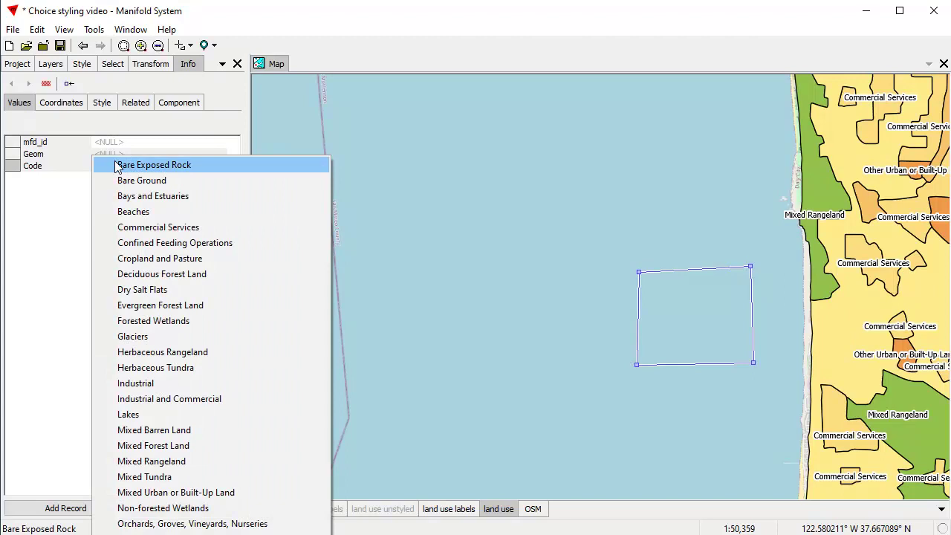
click(175, 306)
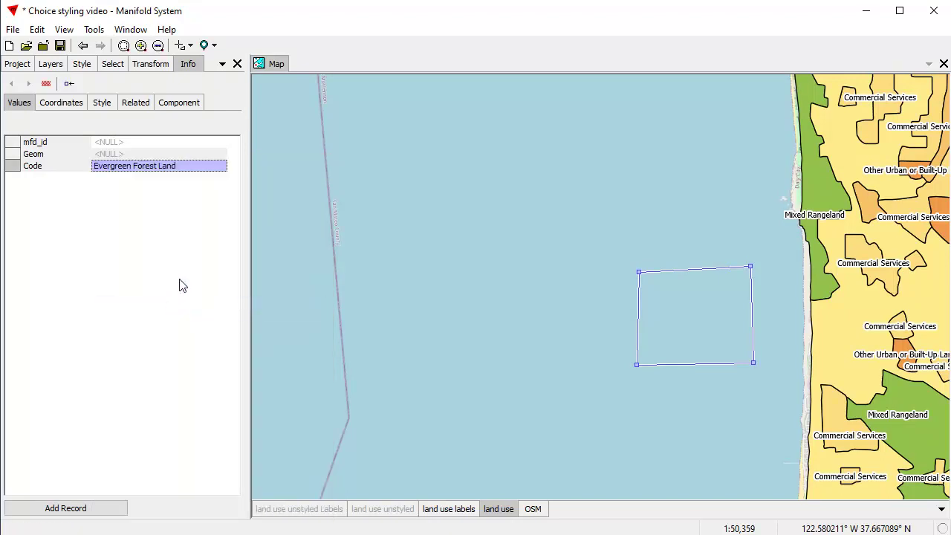
click(86, 510)
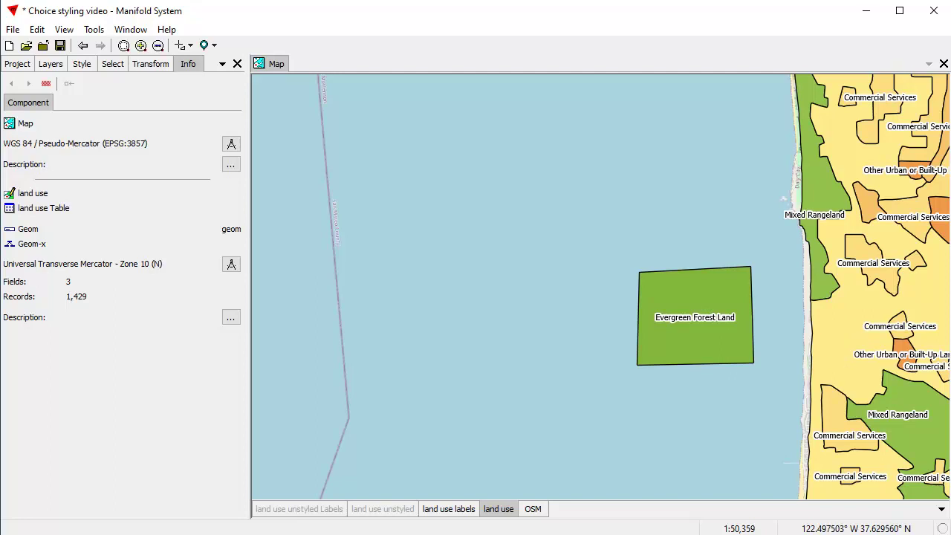
Open the land use Table and review the Choice style list of its Code field, leaving the style unchanged.
double_click(43, 208)
right_click(409, 108)
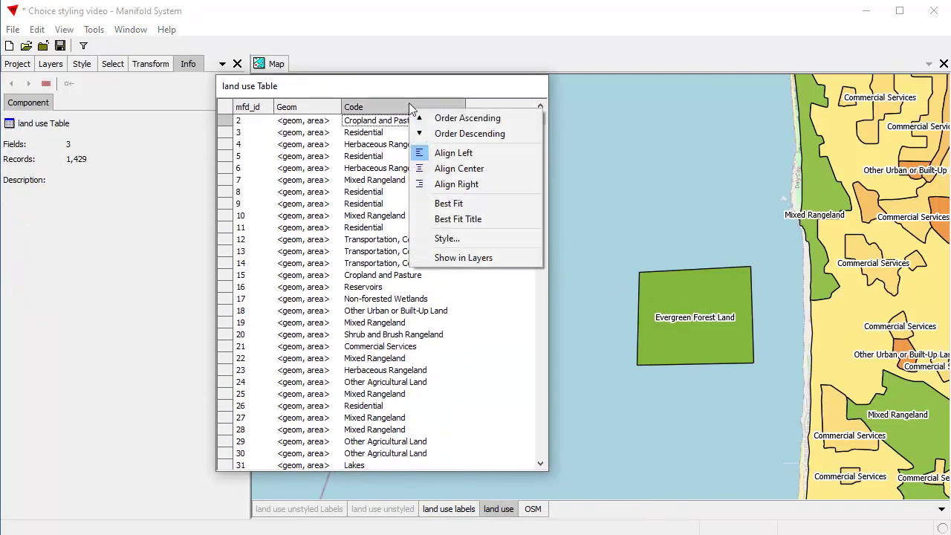
click(477, 240)
drag(384, 136, 585, 123)
drag(709, 203, 727, 353)
drag(718, 297, 707, 176)
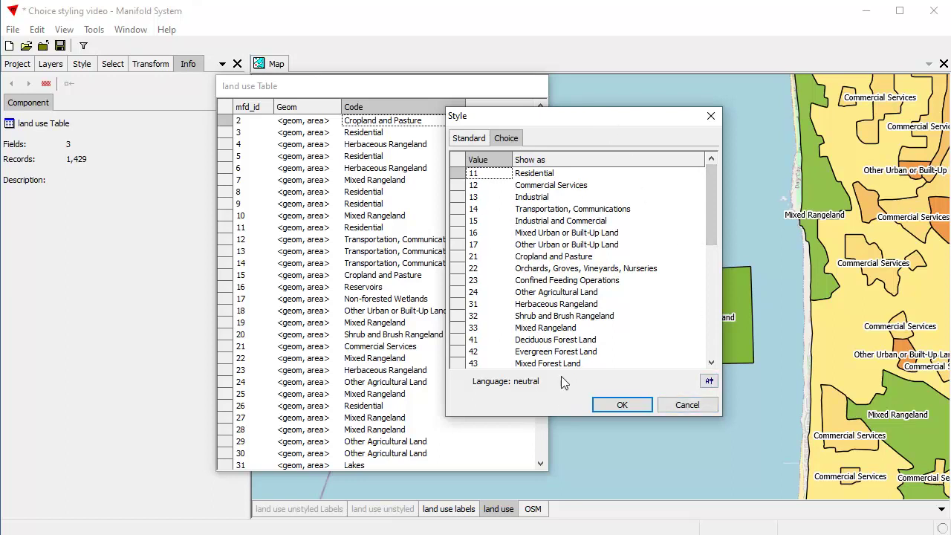
click(698, 410)
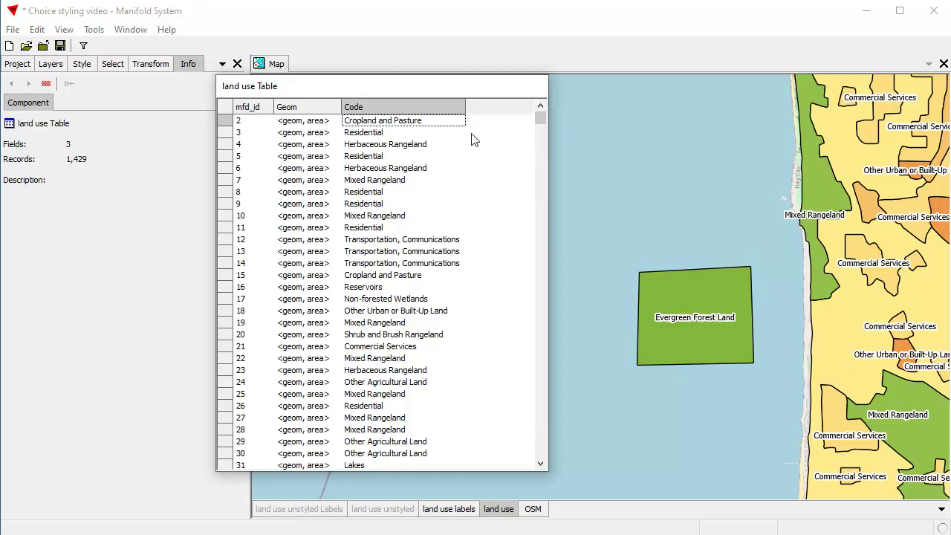
Widen the land use Table window and position it over the map, clear of the side pane.
drag(525, 97, 776, 478)
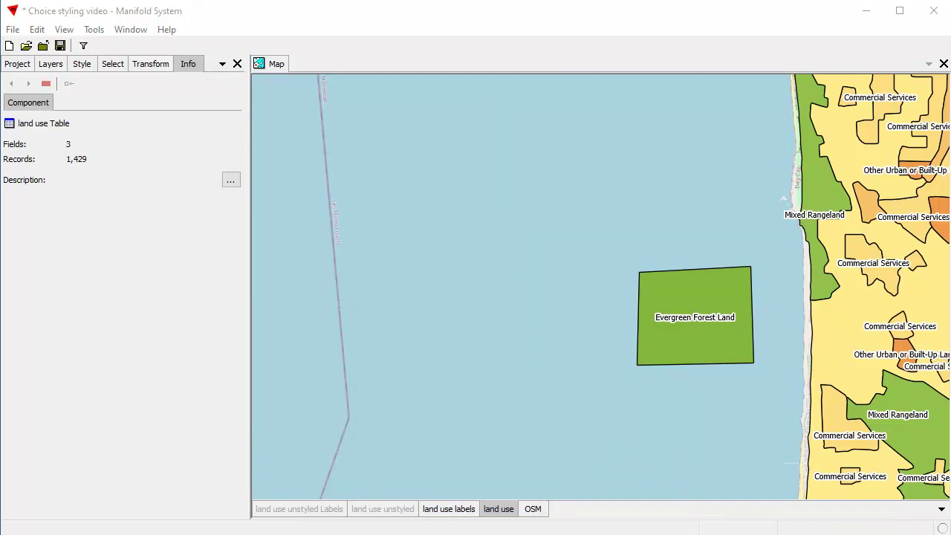
drag(656, 527, 273, 77)
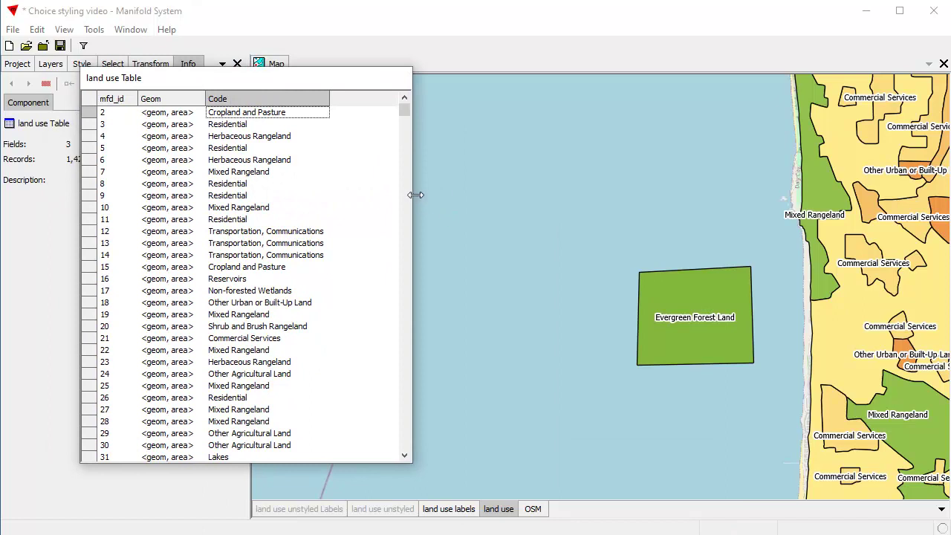
drag(451, 197, 760, 196)
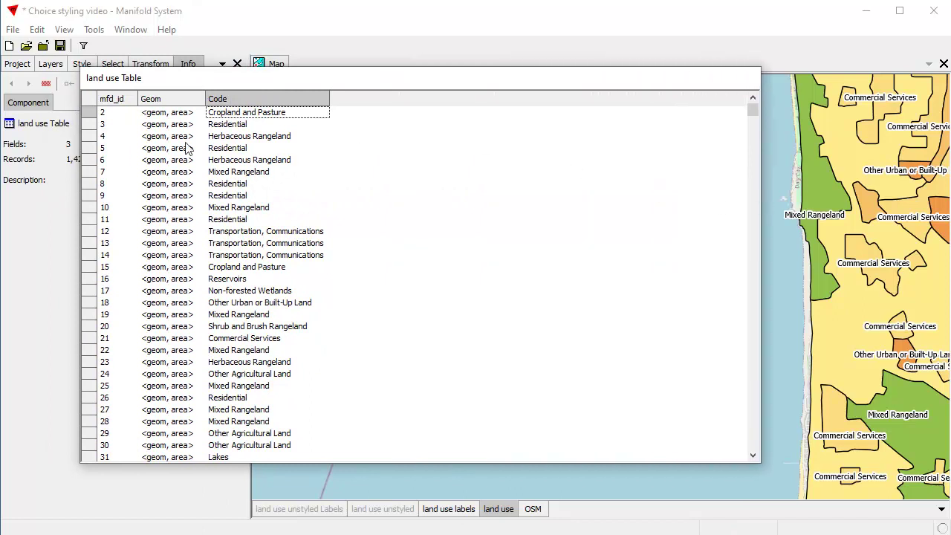
drag(344, 79, 576, 97)
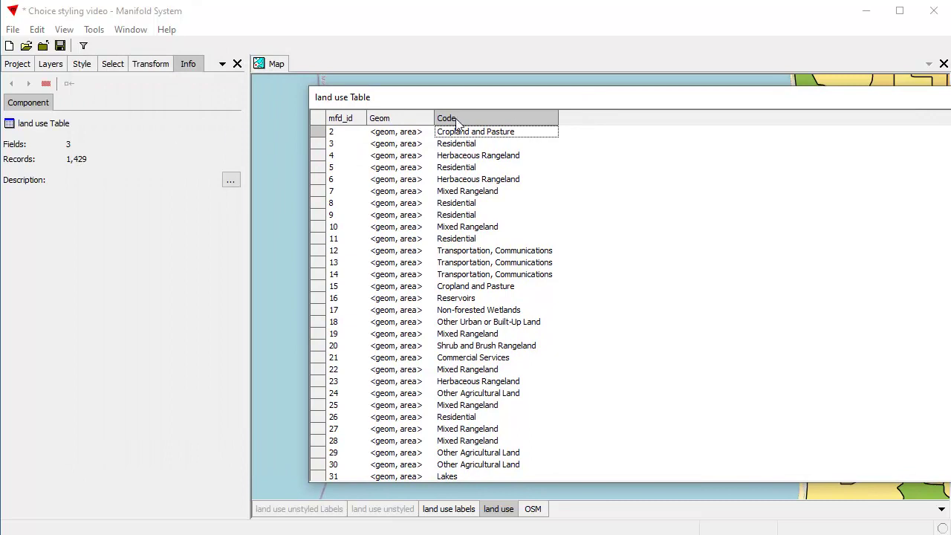
Copy the land use Table's Code field into a new int32 field named Numeric Code, and narrow the table window.
click(150, 64)
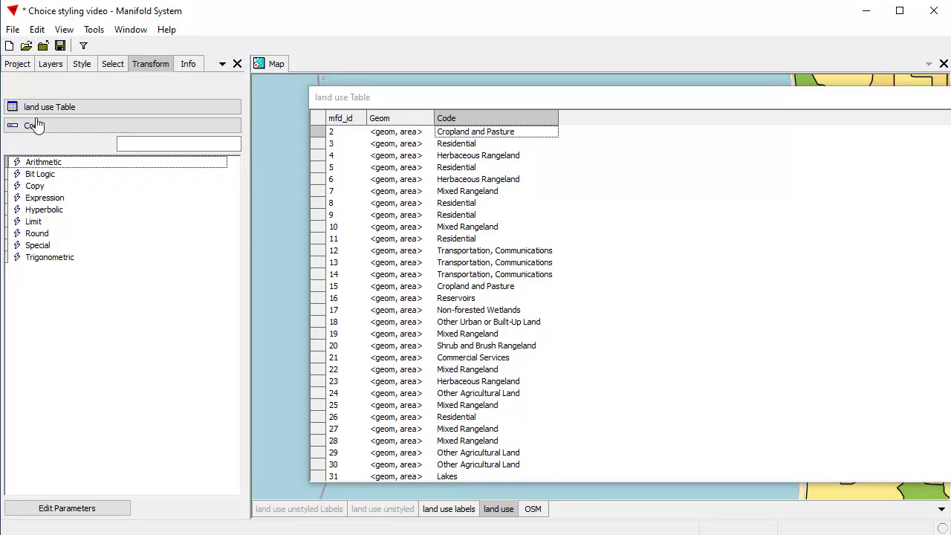
double_click(35, 186)
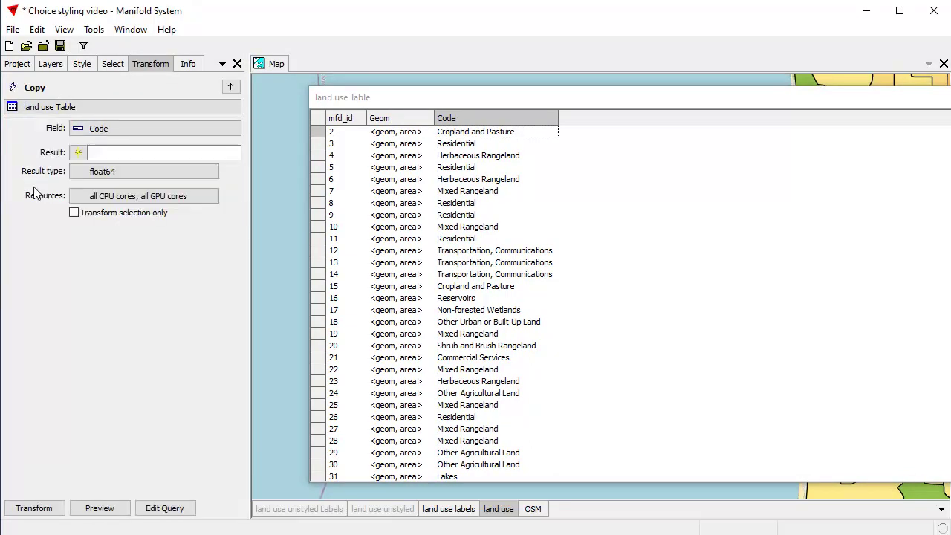
click(127, 156)
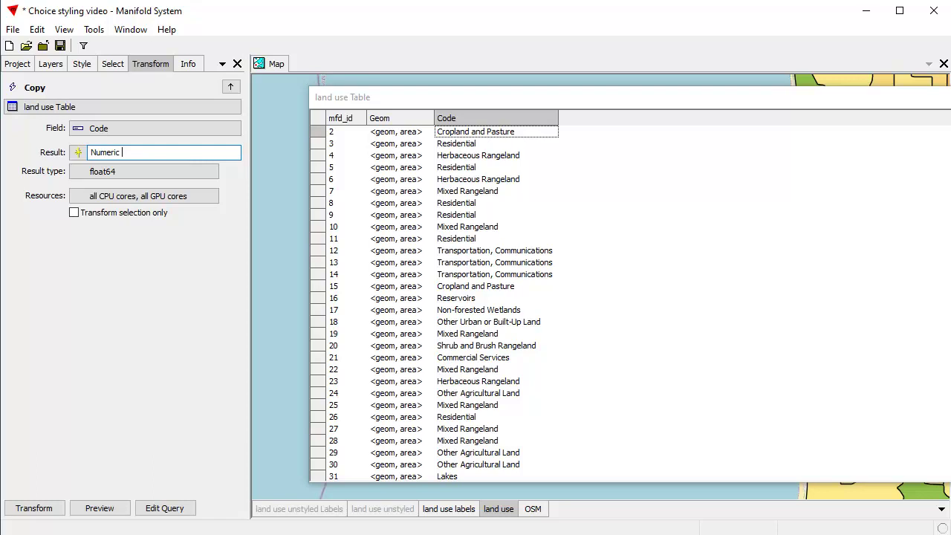
click(100, 172)
click(96, 236)
click(18, 511)
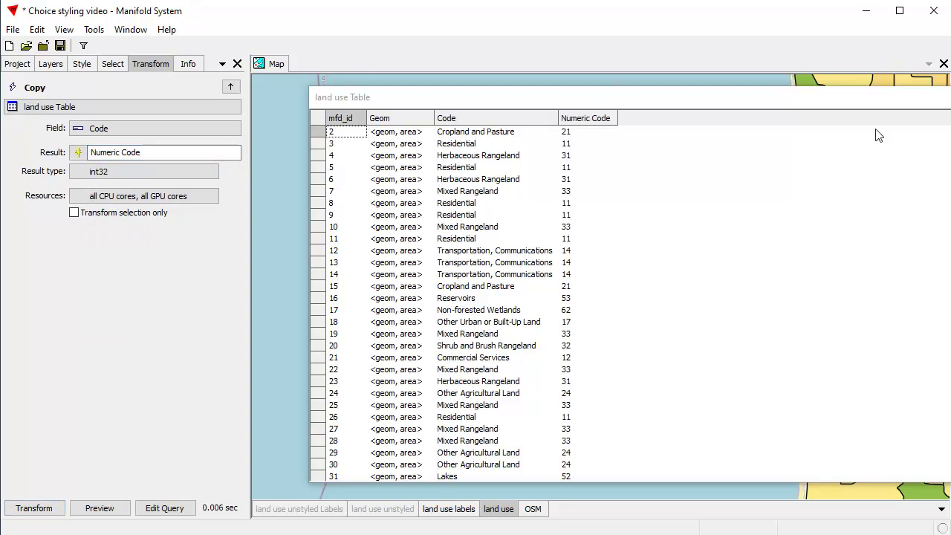
drag(950, 199, 780, 198)
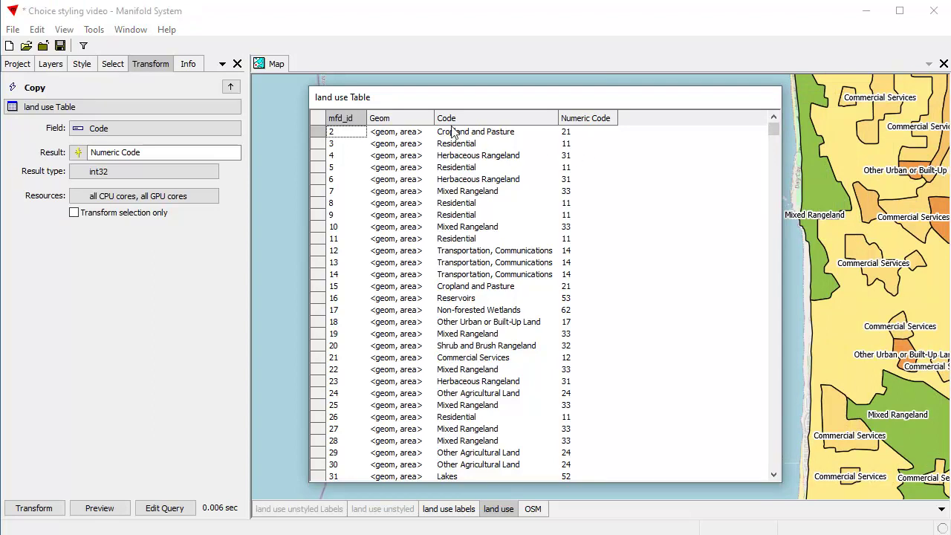
Inspect the Choice style settings of the Numeric Code field and cancel without changing them.
right_click(606, 121)
click(653, 248)
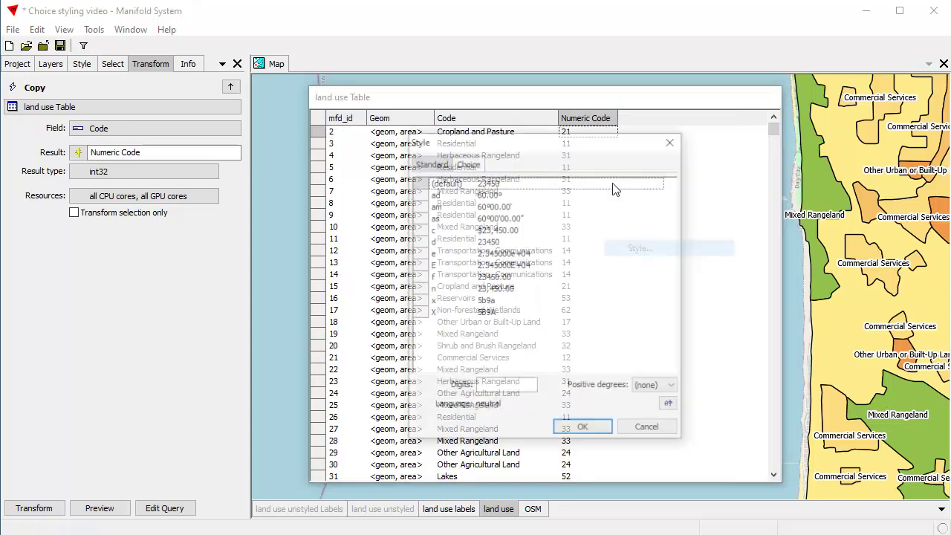
click(468, 162)
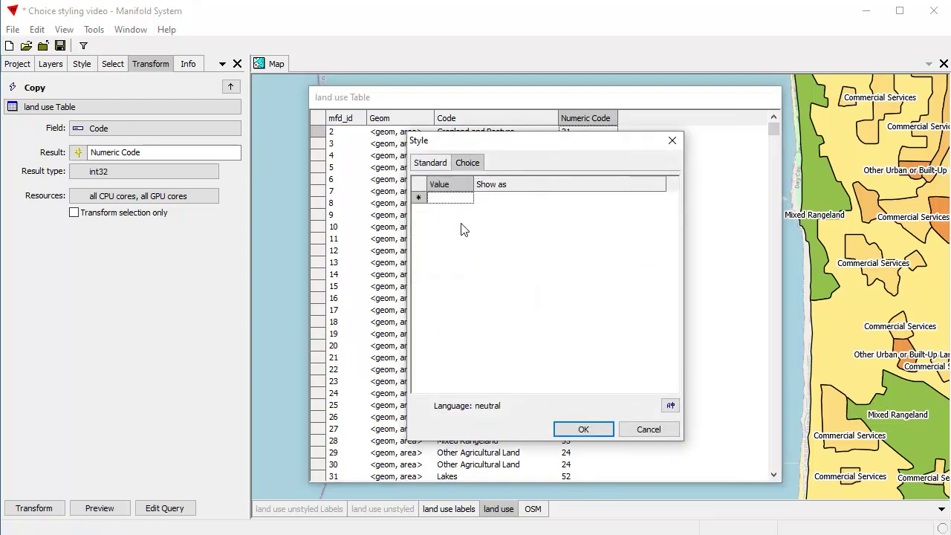
click(657, 434)
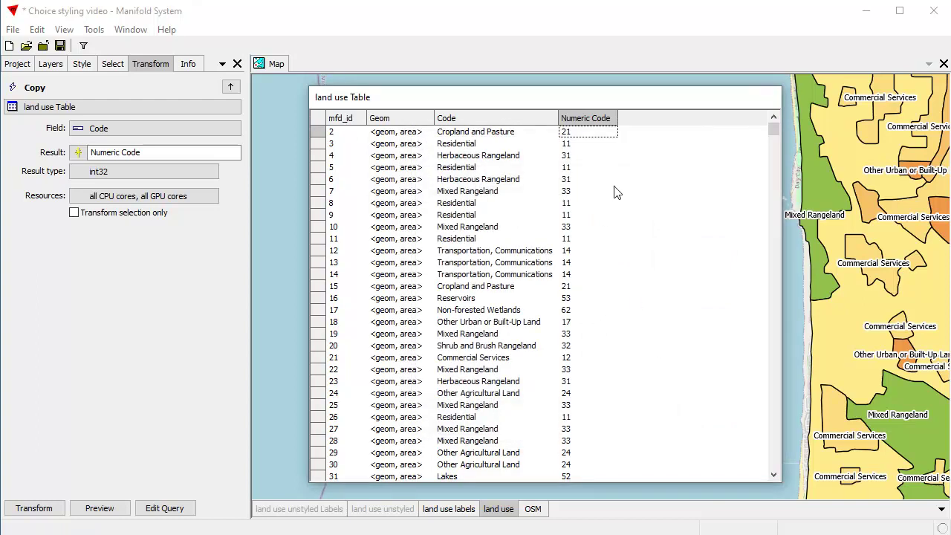
Narrow the land use Table's Code column and open the USGS land use codes table beside it.
drag(556, 117, 546, 117)
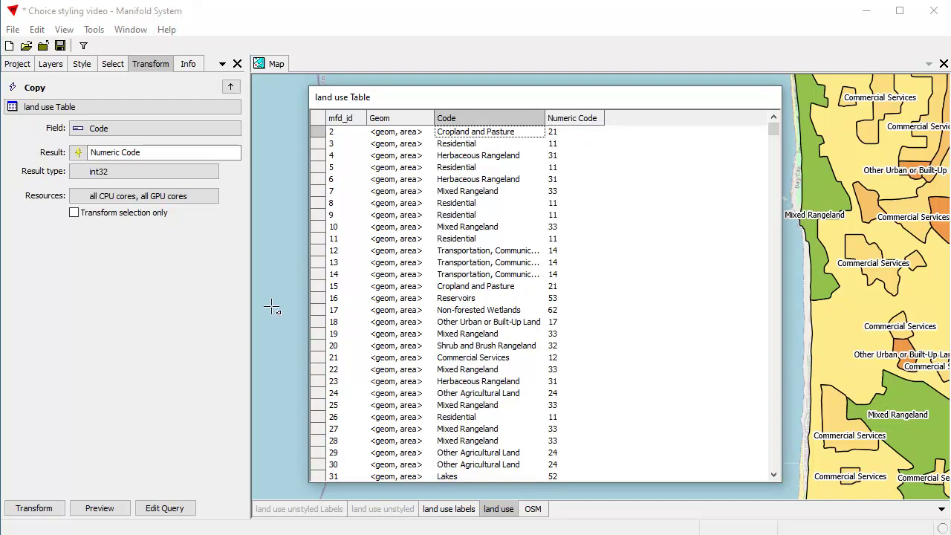
click(21, 67)
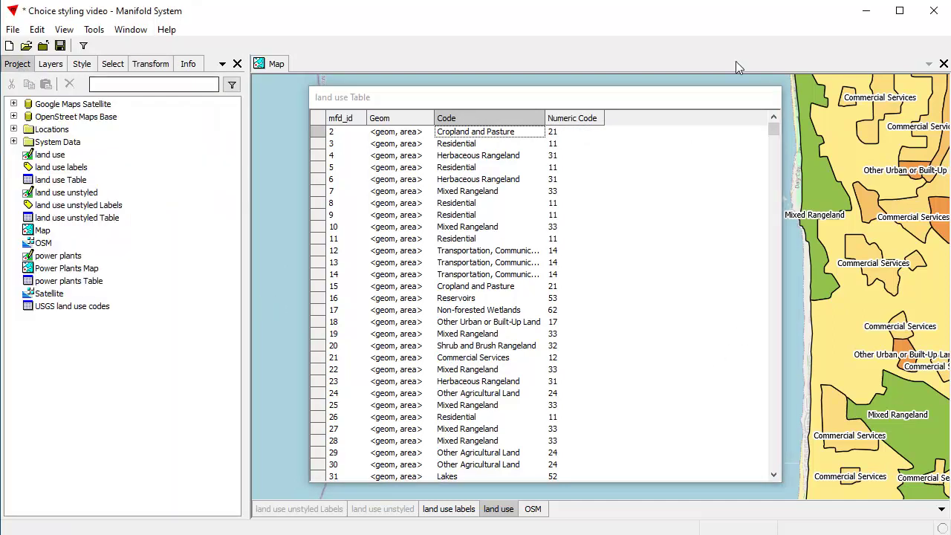
double_click(72, 306)
drag(928, 57, 182, 156)
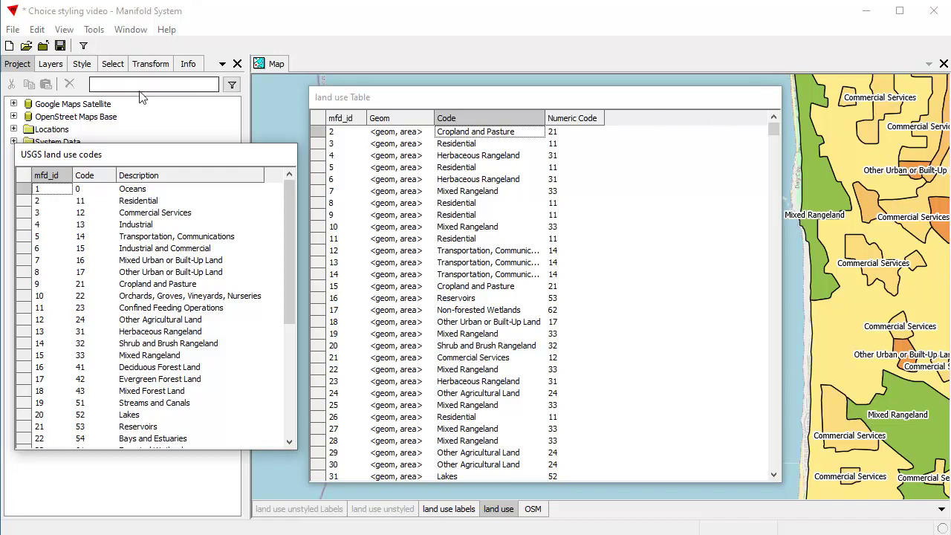
click(37, 29)
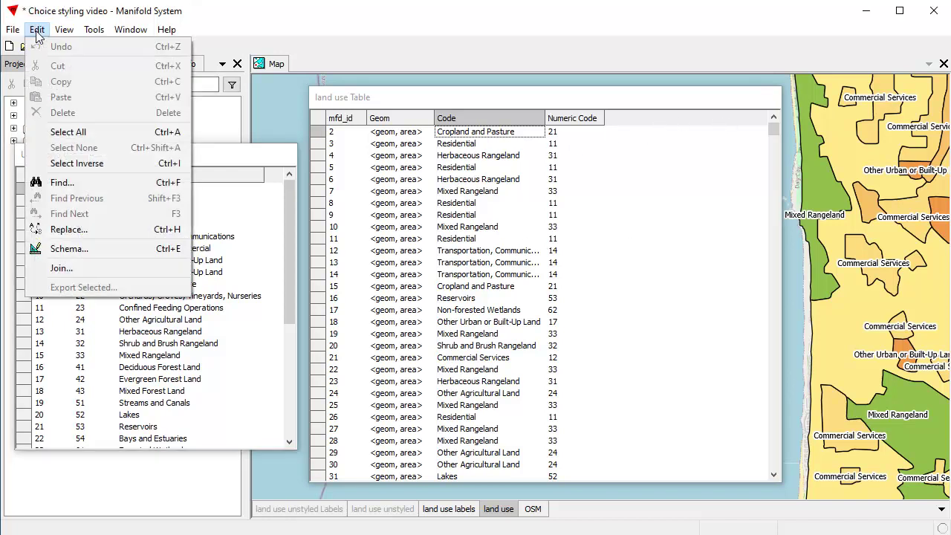
click(75, 268)
drag(242, 140, 670, 150)
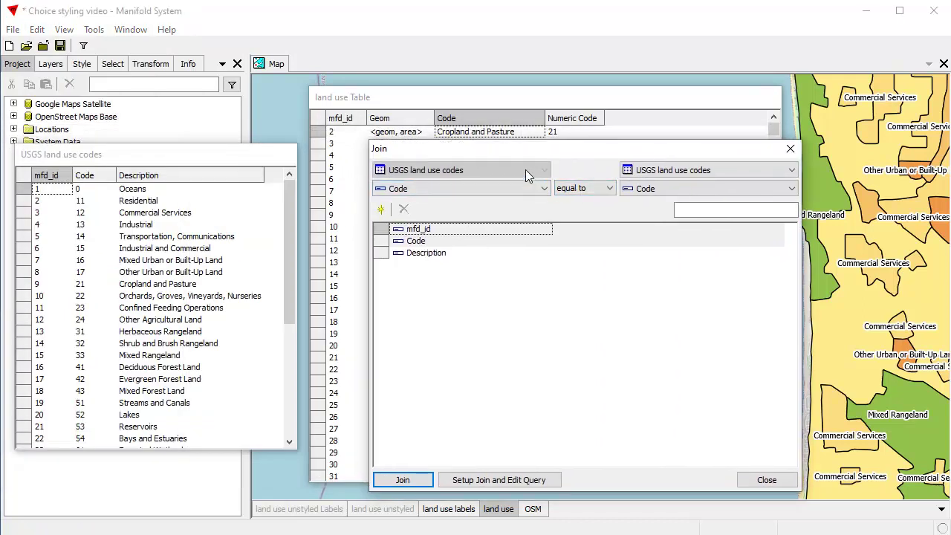
click(766, 479)
Join USGS land use codes to the land use Table where Code equals Code, adding a copied Description field.
click(463, 95)
click(36, 30)
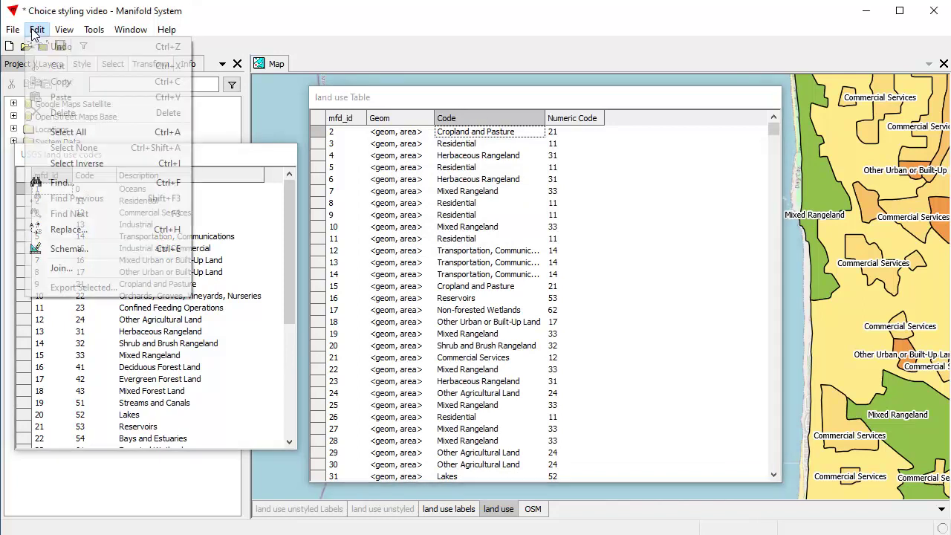
click(67, 267)
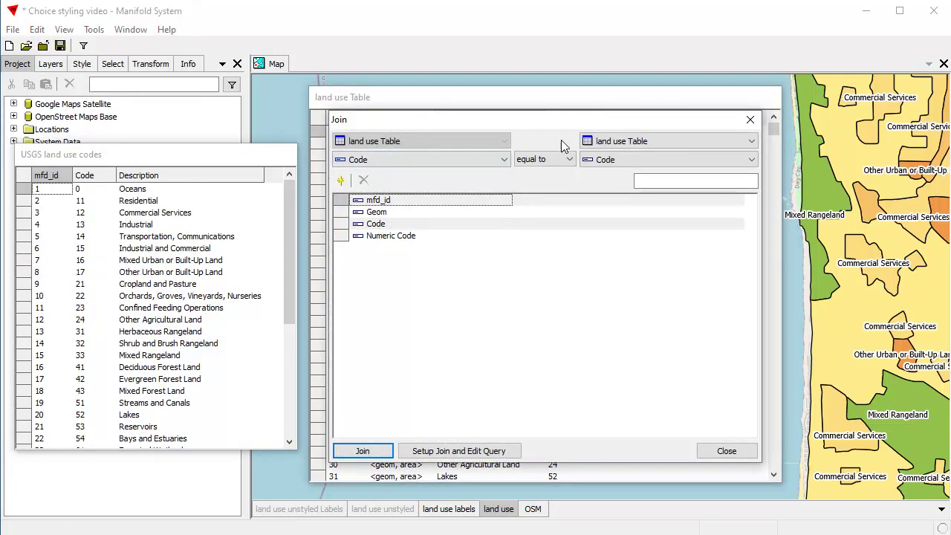
click(661, 140)
click(628, 197)
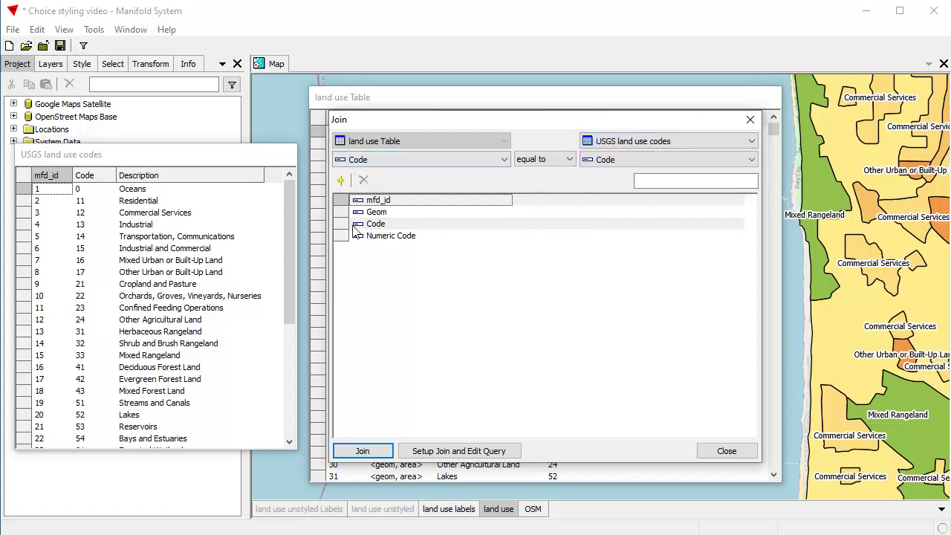
click(341, 180)
click(388, 231)
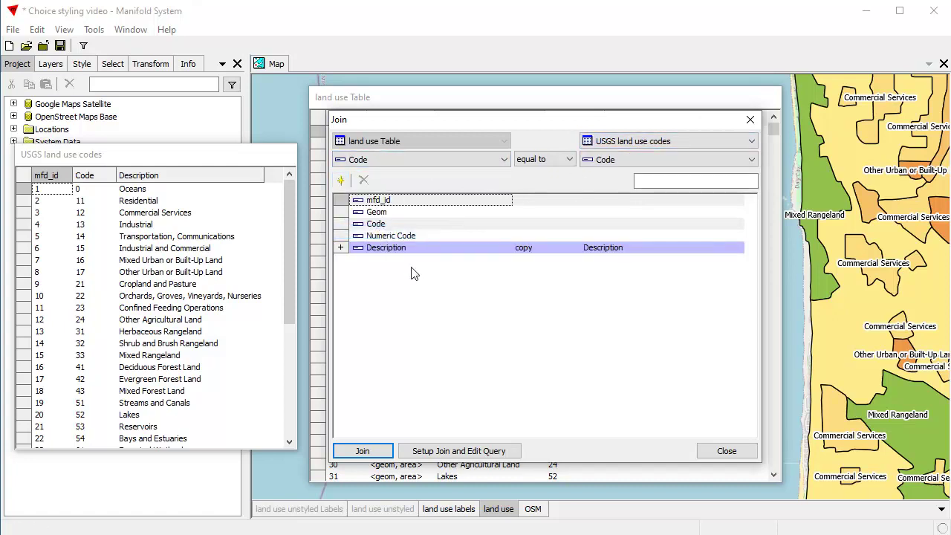
click(362, 451)
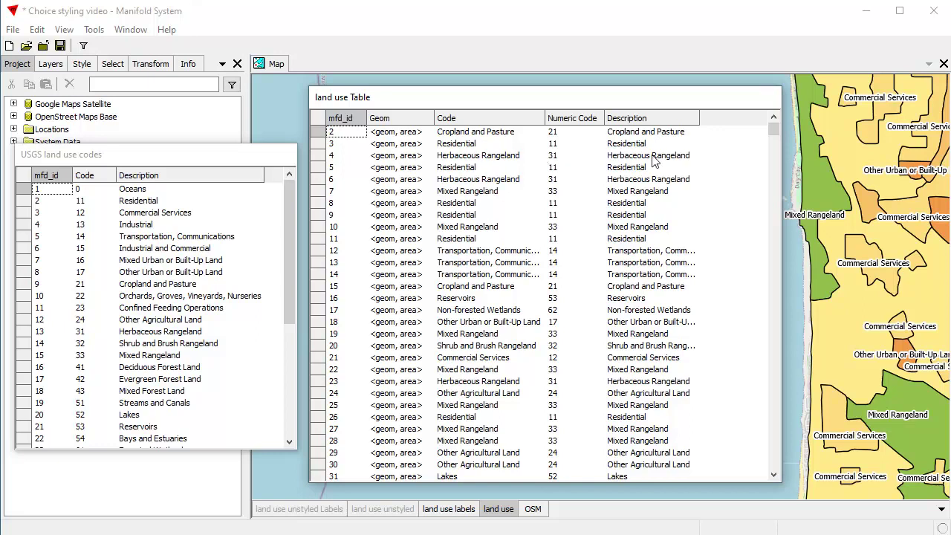
Set the Numeric Code of record 3 in the land use Table to 12.
click(563, 147)
click(562, 146)
text(12)
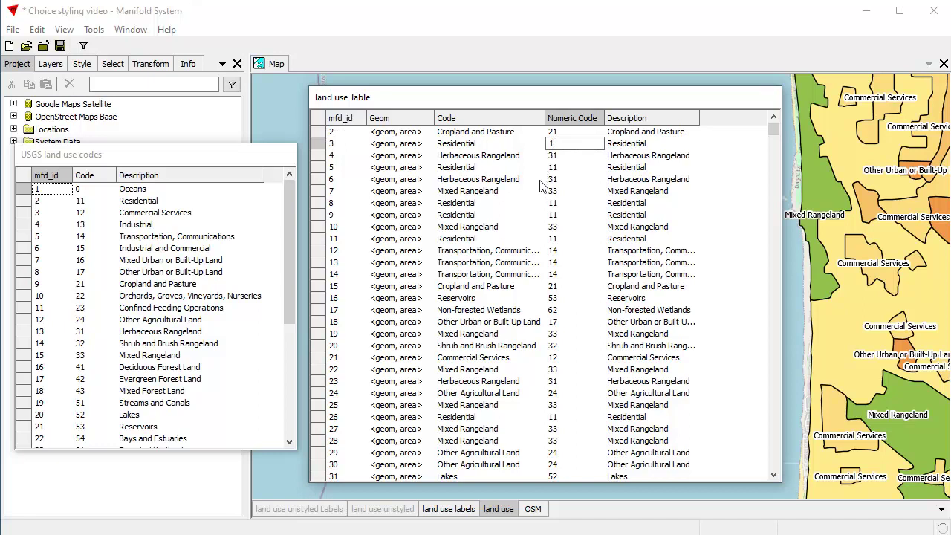
click(579, 170)
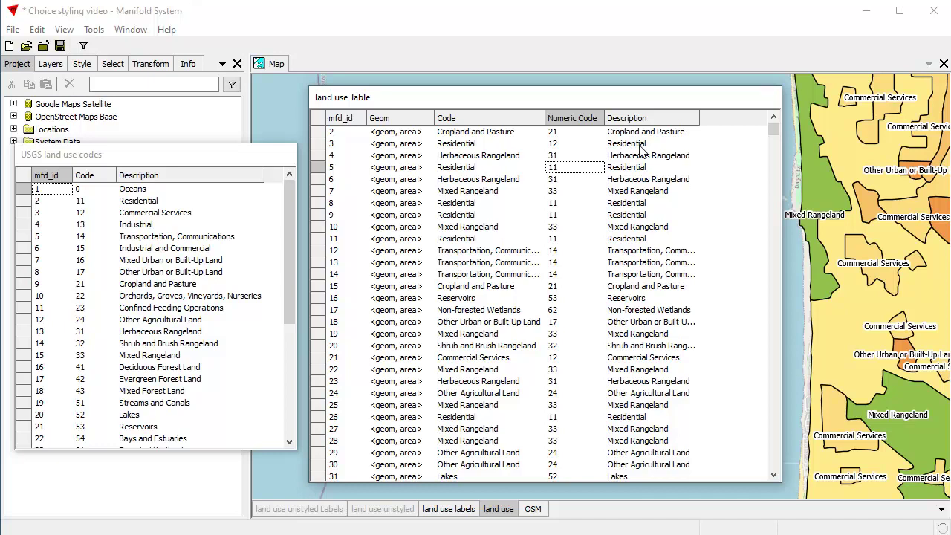
Set the Numeric Code of record 3 in the land use Table to 13.
double_click(567, 146)
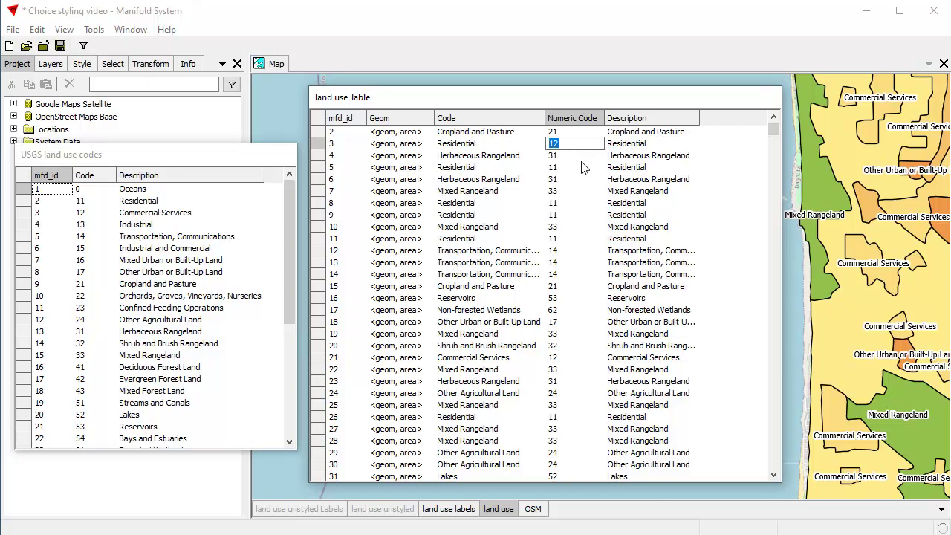
text(1)
click(582, 179)
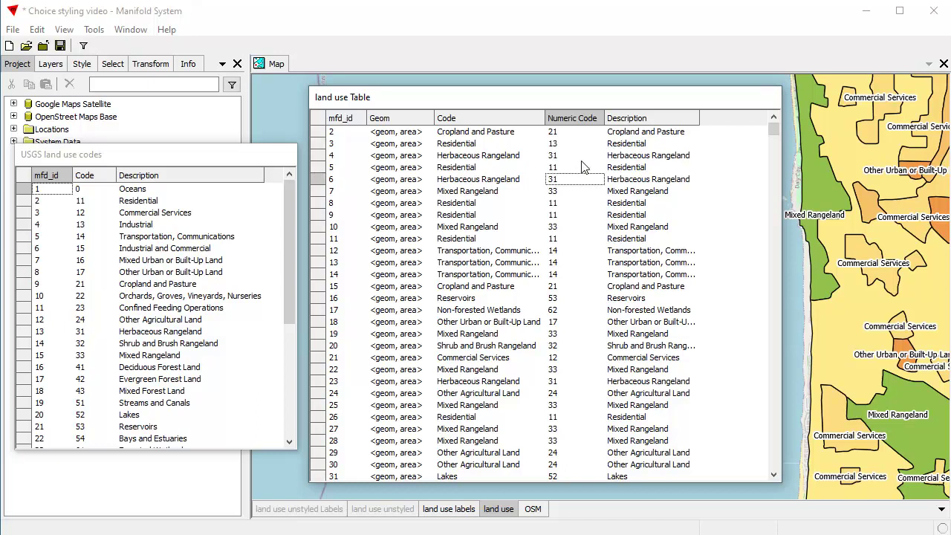
View the list of land use names offered for record 3's Code and dismiss it without choosing one.
click(570, 144)
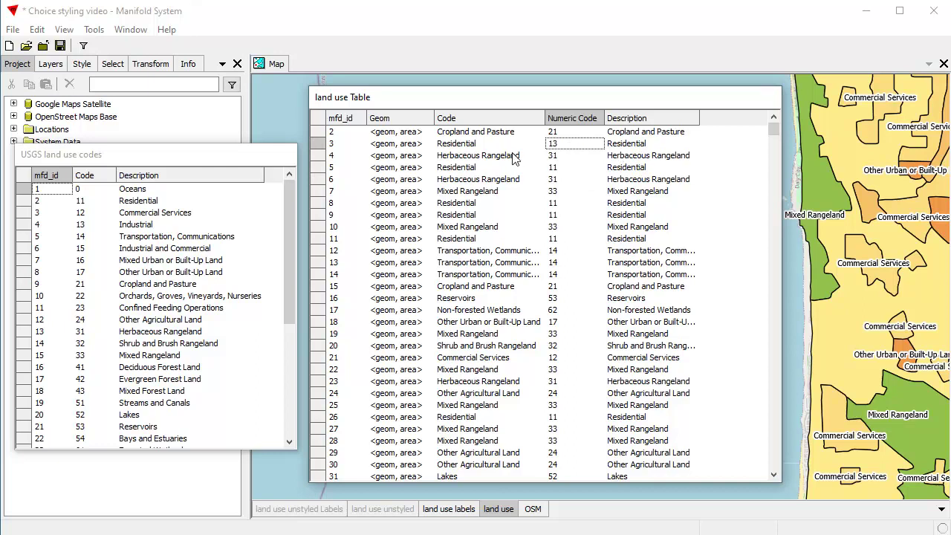
click(475, 147)
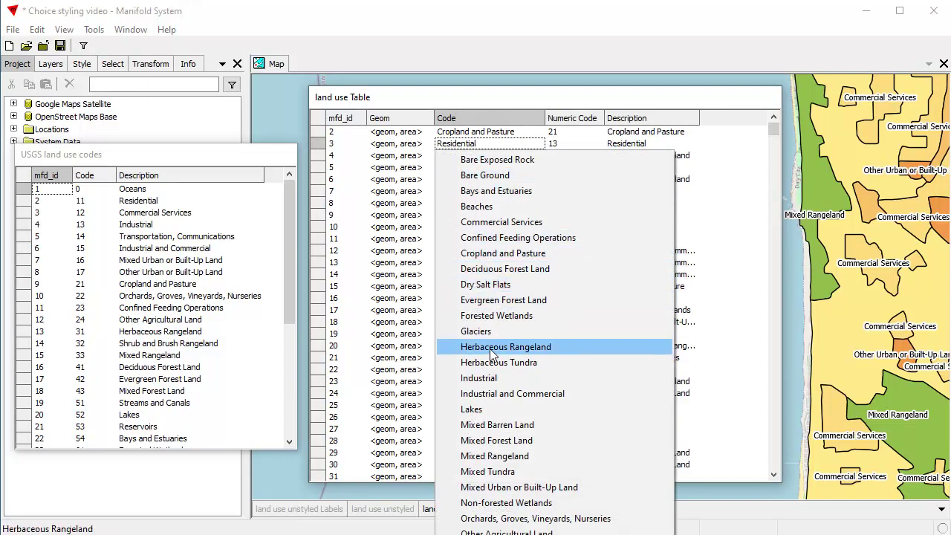
click(540, 104)
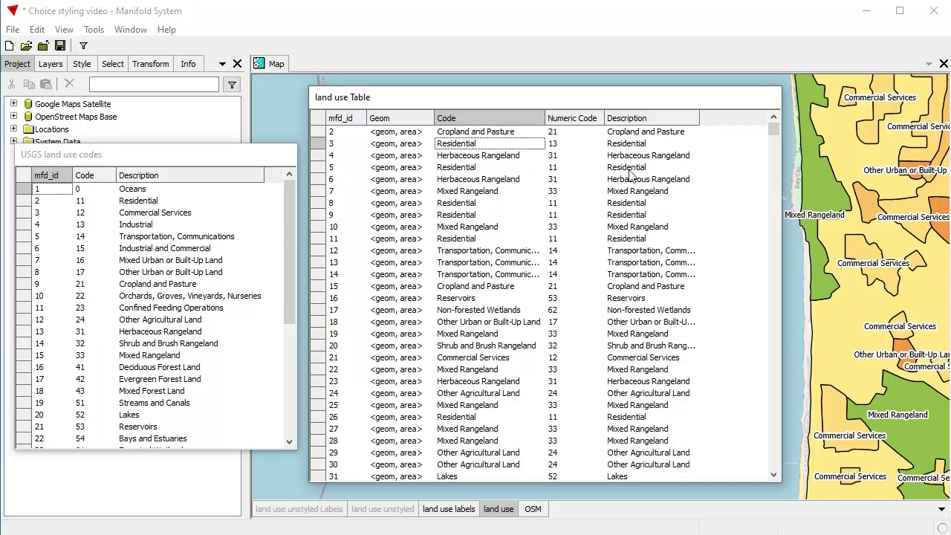
drag(650, 106, 648, 101)
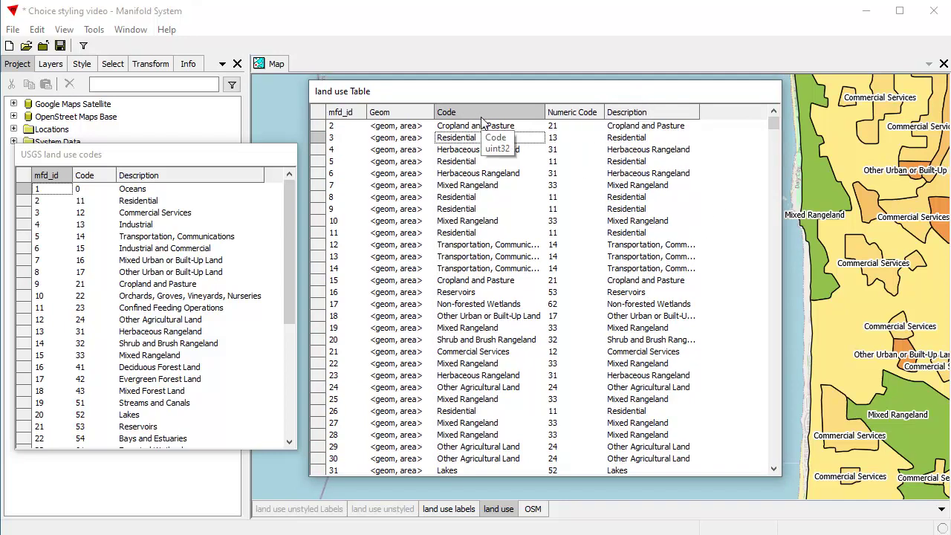
Move the land use Table and USGS land use codes windows out of view to uncover the map and project contents.
drag(605, 89, 720, 487)
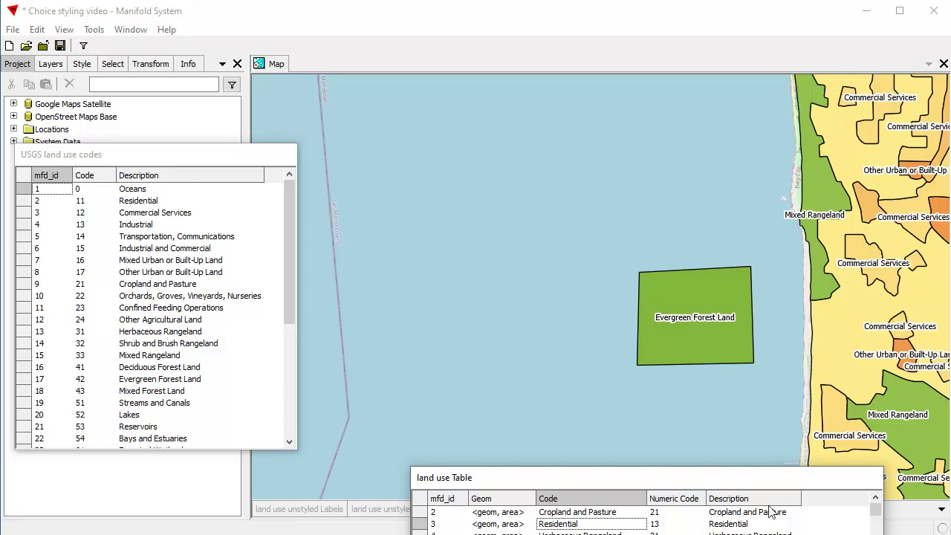
drag(765, 483, 760, 534)
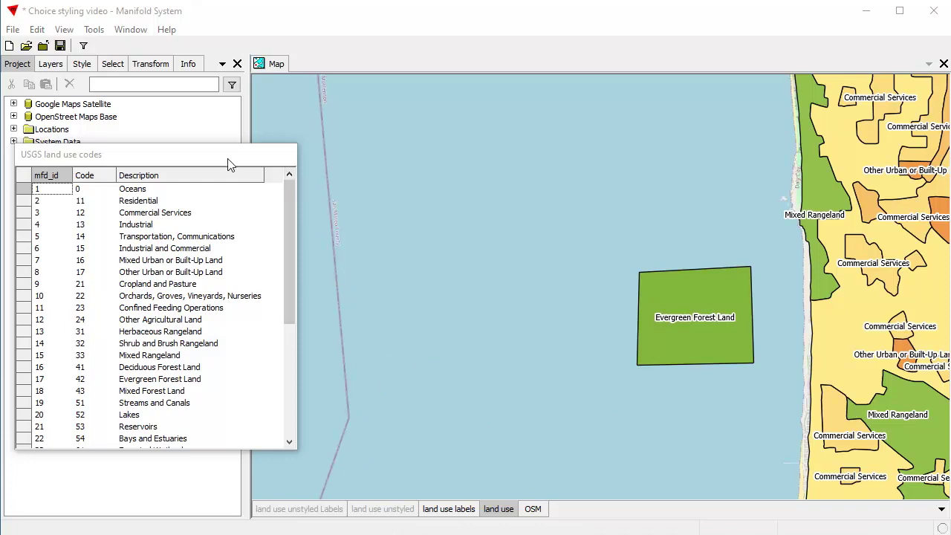
drag(230, 159, 226, 534)
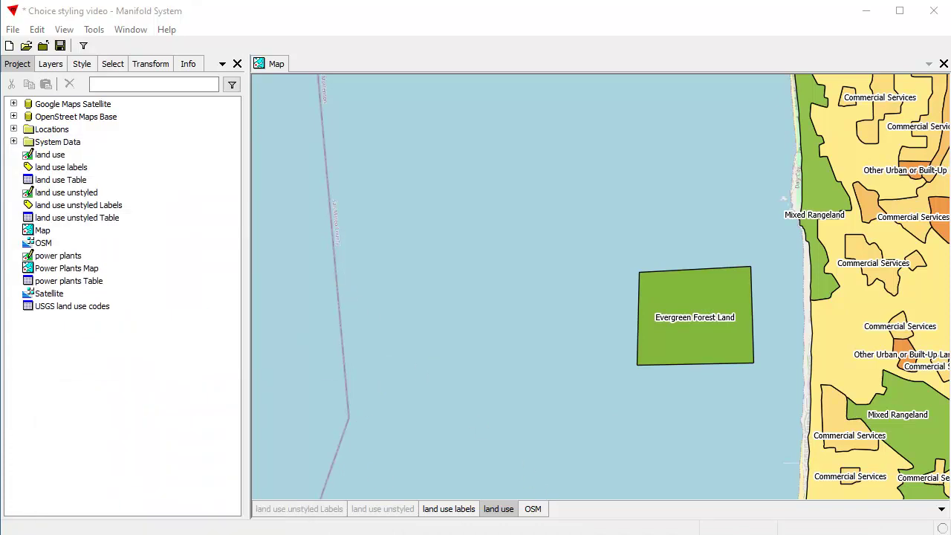